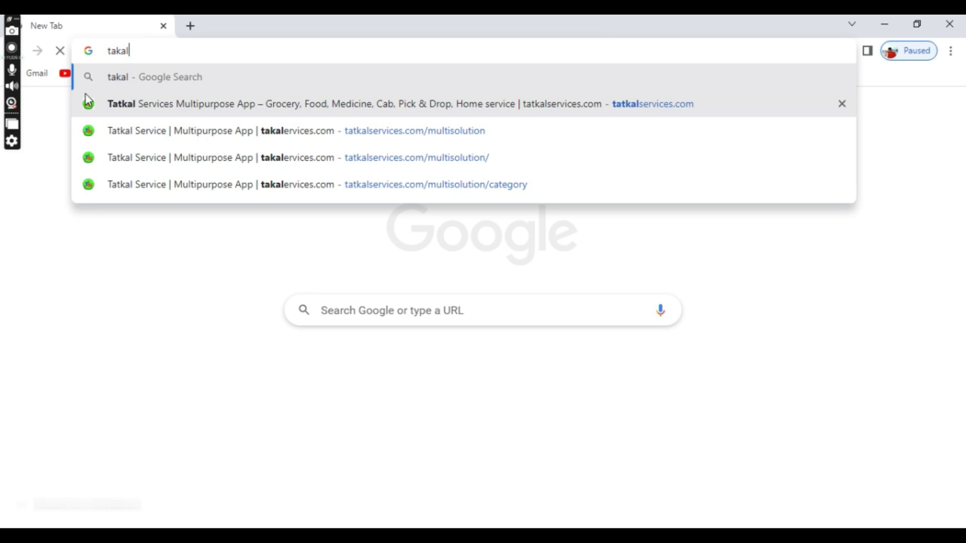
# Load the Tatkal Services admin dashboard at tatkalservices.com from the address-bar suggestion.
pyautogui.click(136, 131)
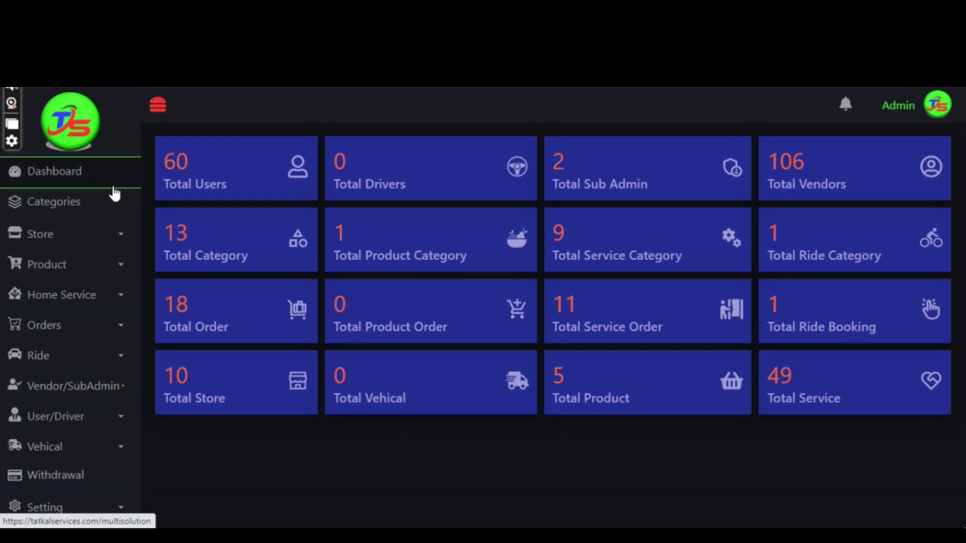
# Go to the Categories list and start a new category entry.
pyautogui.click(81, 215)
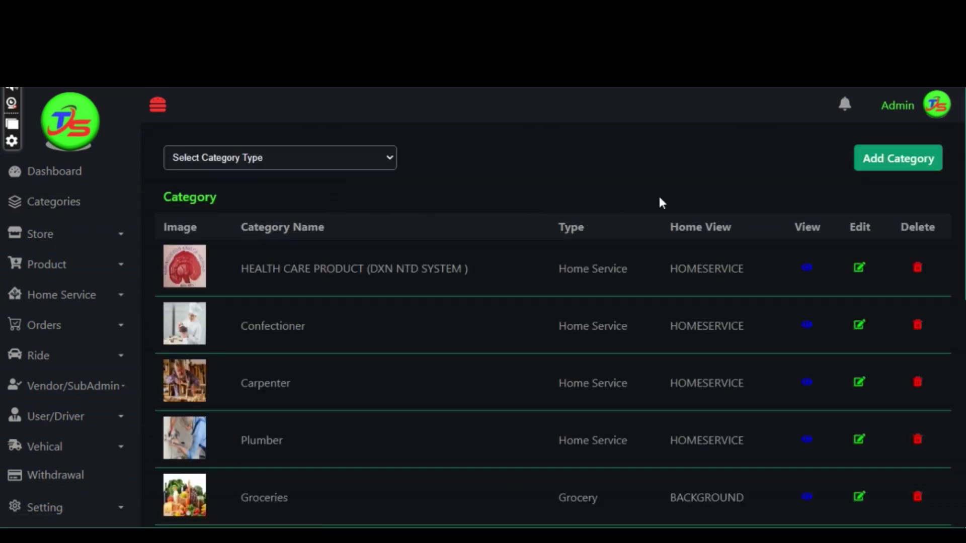
pyautogui.click(880, 170)
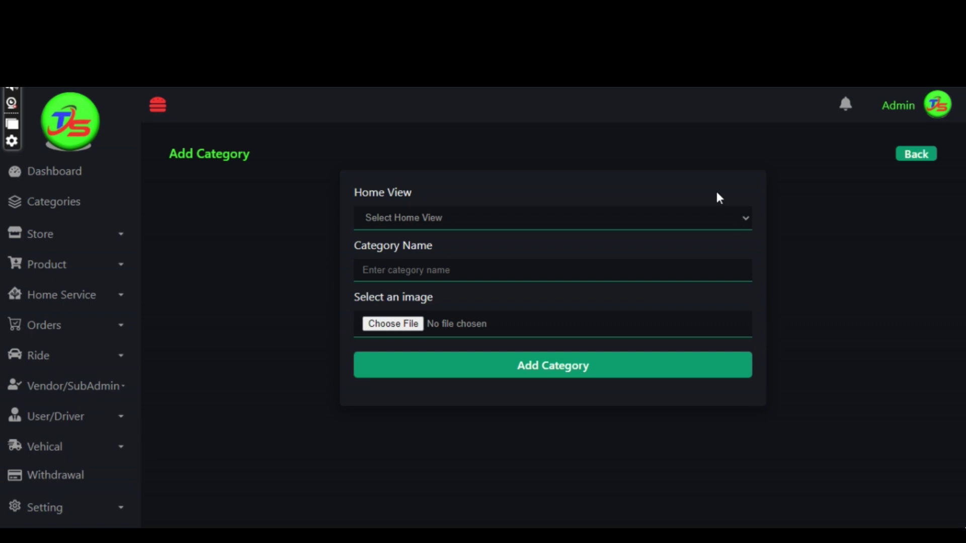
# Create the 'Mason' category with Home Service view, Home type and MASON.webp image.
pyautogui.click(679, 224)
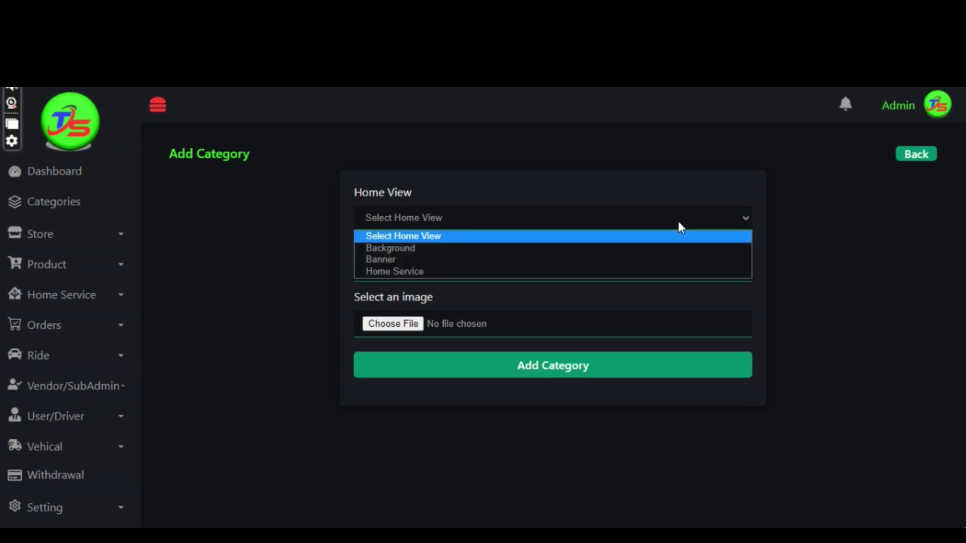
pyautogui.click(663, 276)
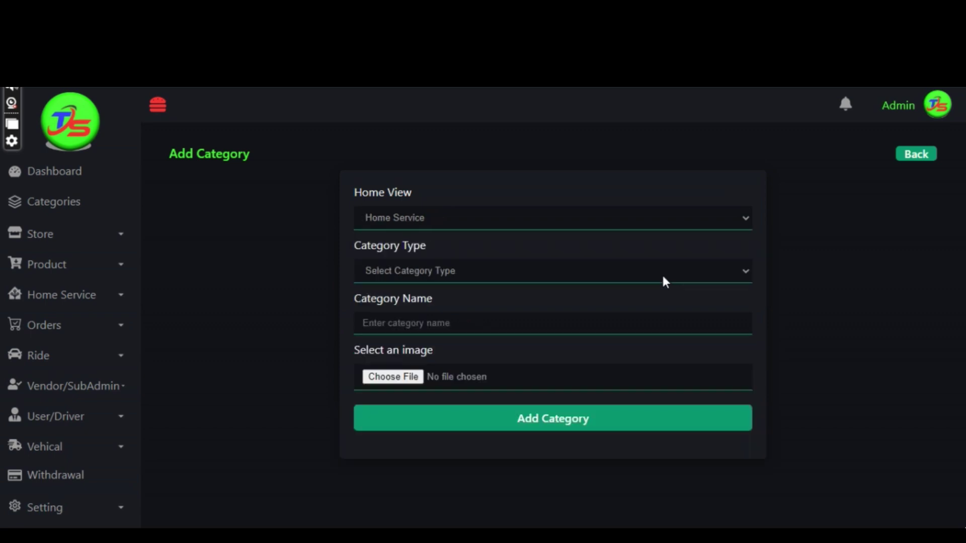
pyautogui.click(661, 272)
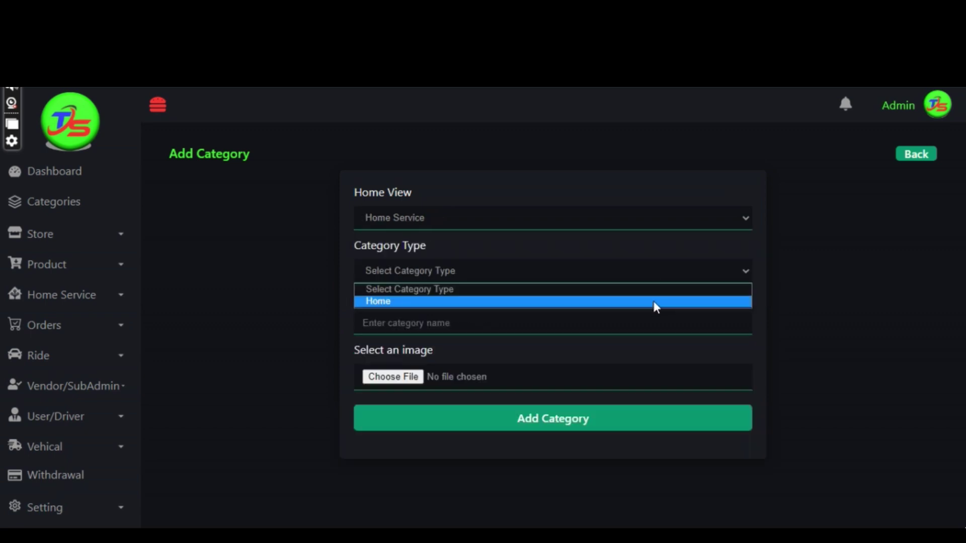
pyautogui.click(653, 301)
pyautogui.click(649, 321)
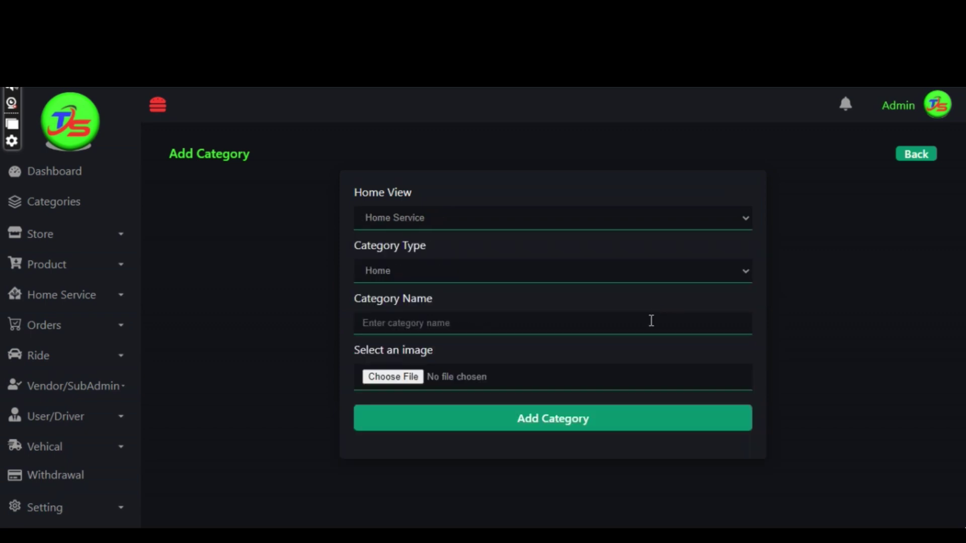
pyautogui.write('Mason')
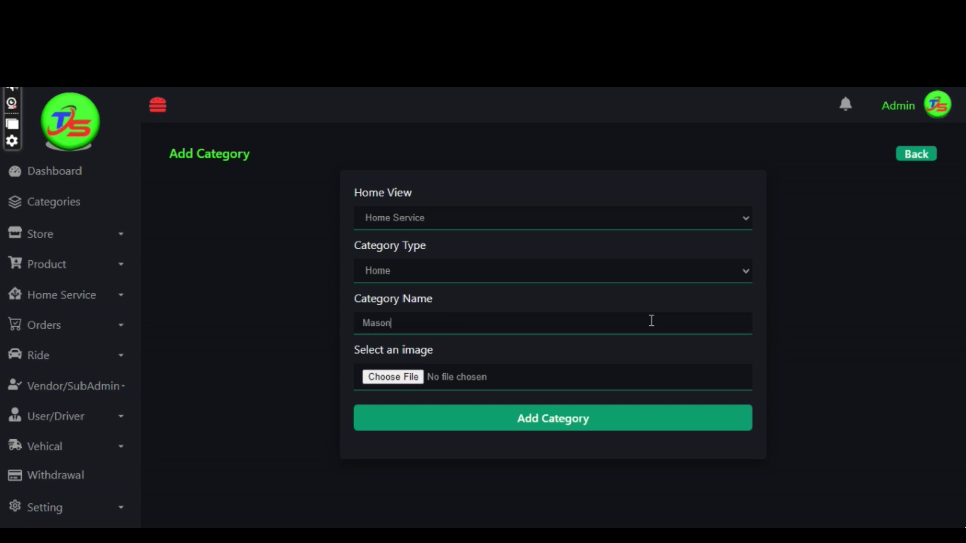
pyautogui.click(603, 376)
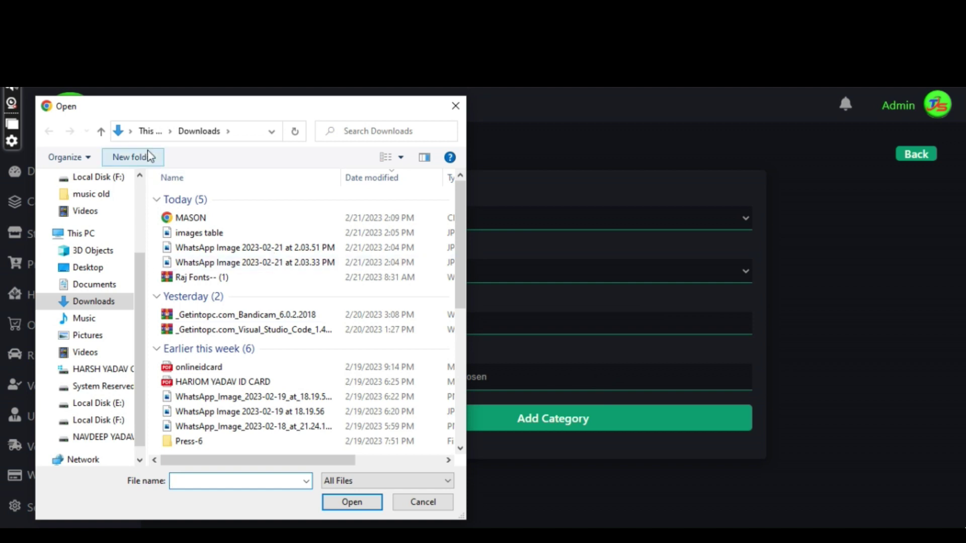
pyautogui.click(189, 218)
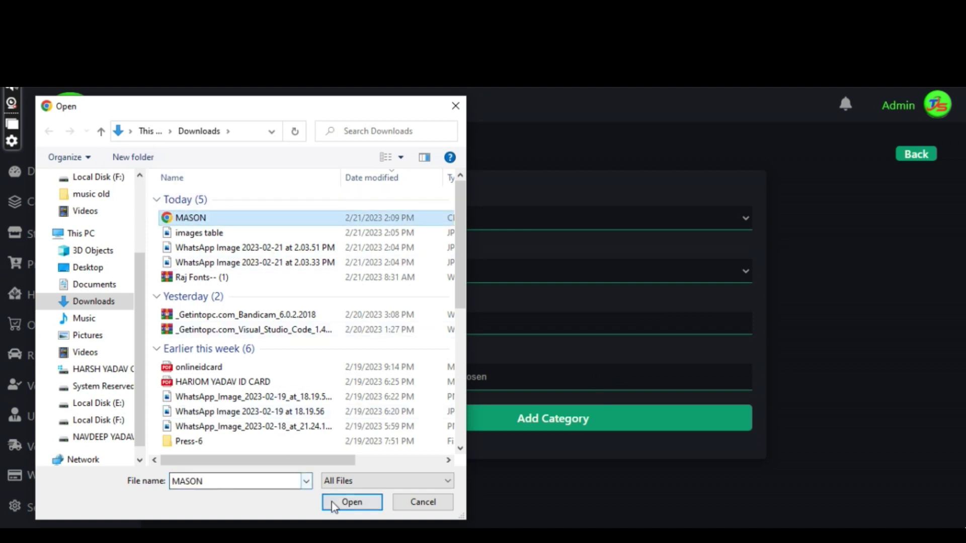
pyautogui.click(332, 501)
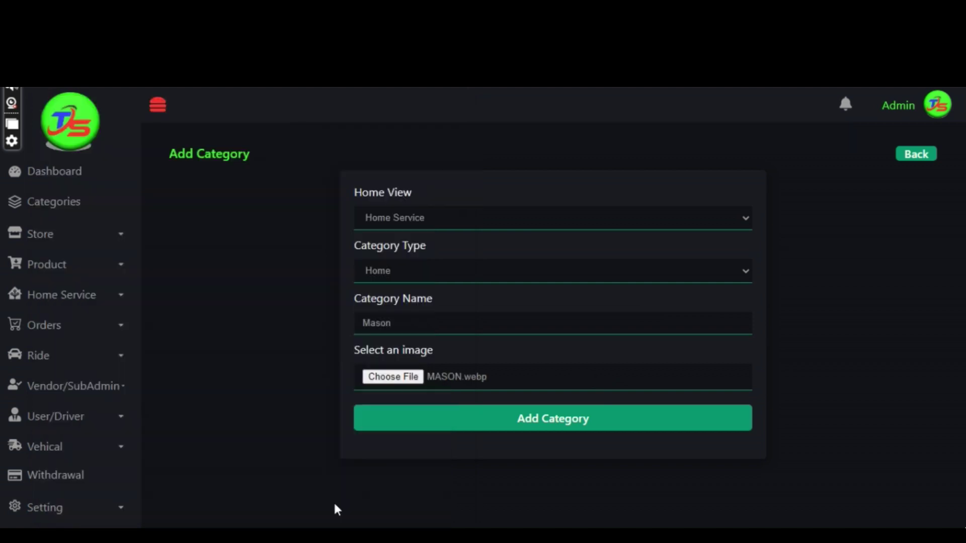
pyautogui.click(533, 425)
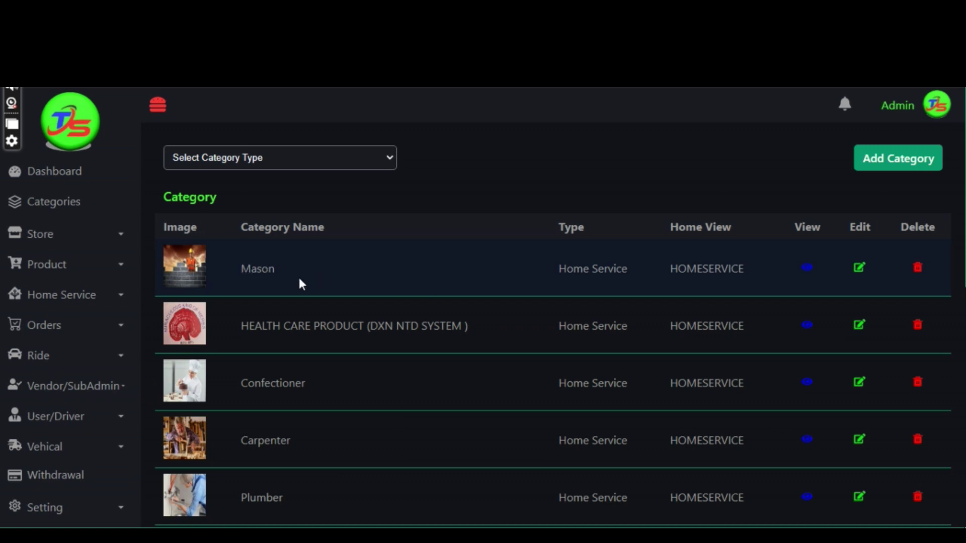
# Open Vendors under Vendor/SubAdmin and start a new vendor entry.
pyautogui.click(104, 393)
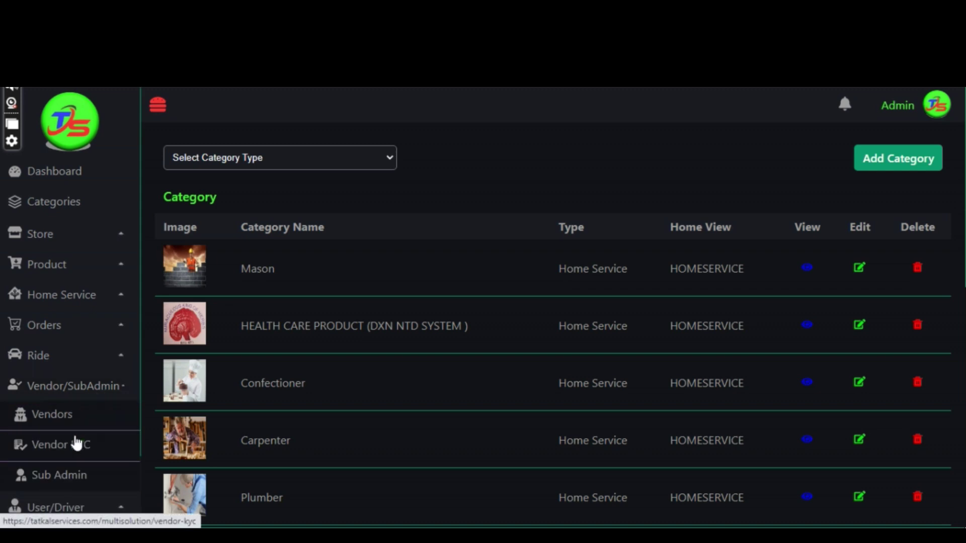
pyautogui.click(81, 479)
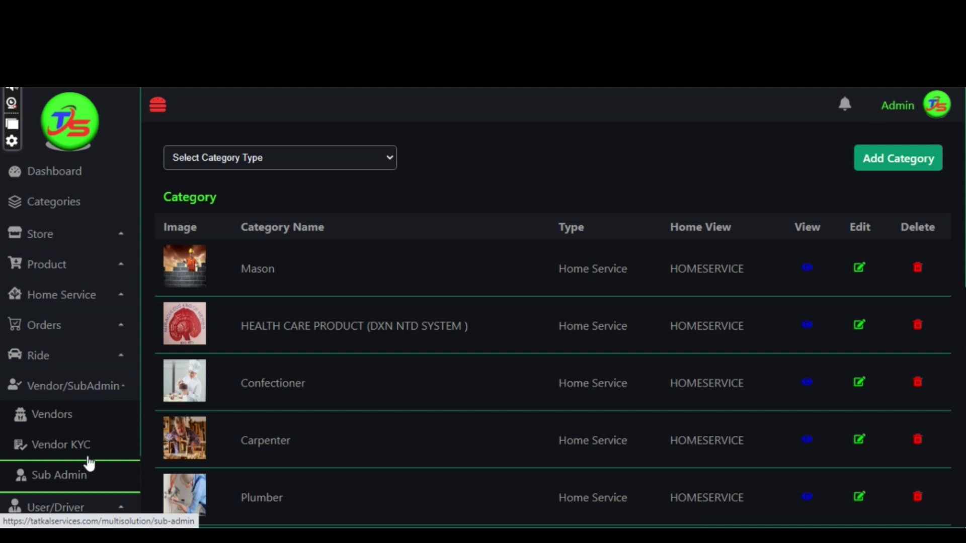
pyautogui.click(77, 426)
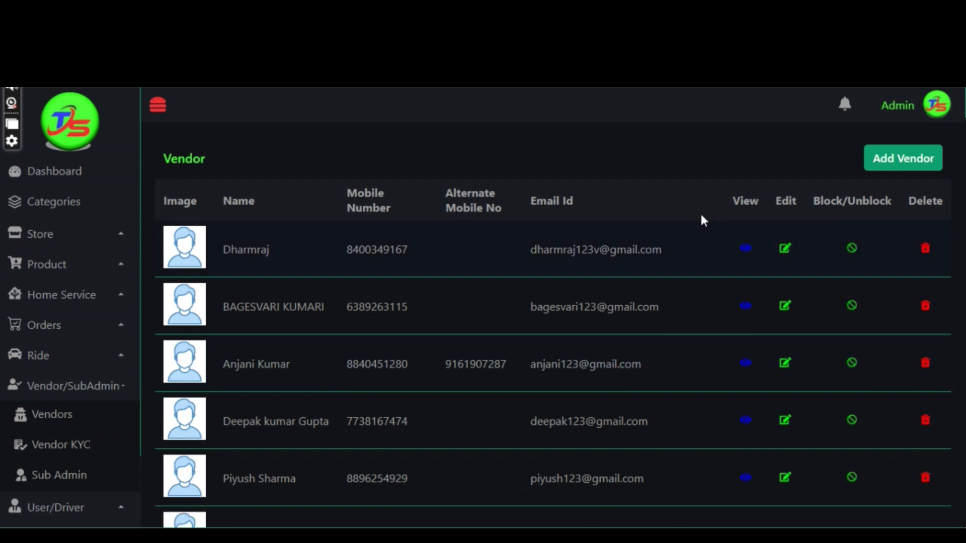
pyautogui.click(870, 157)
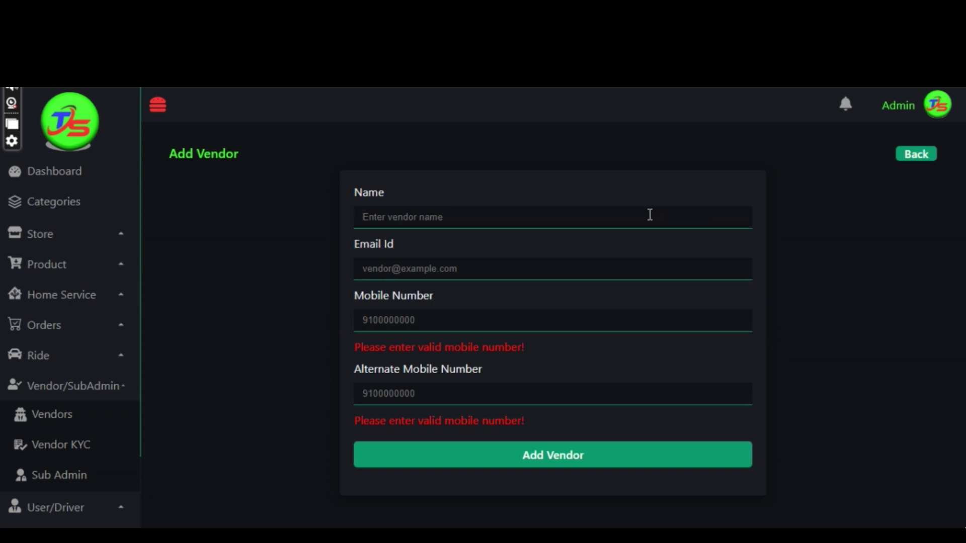
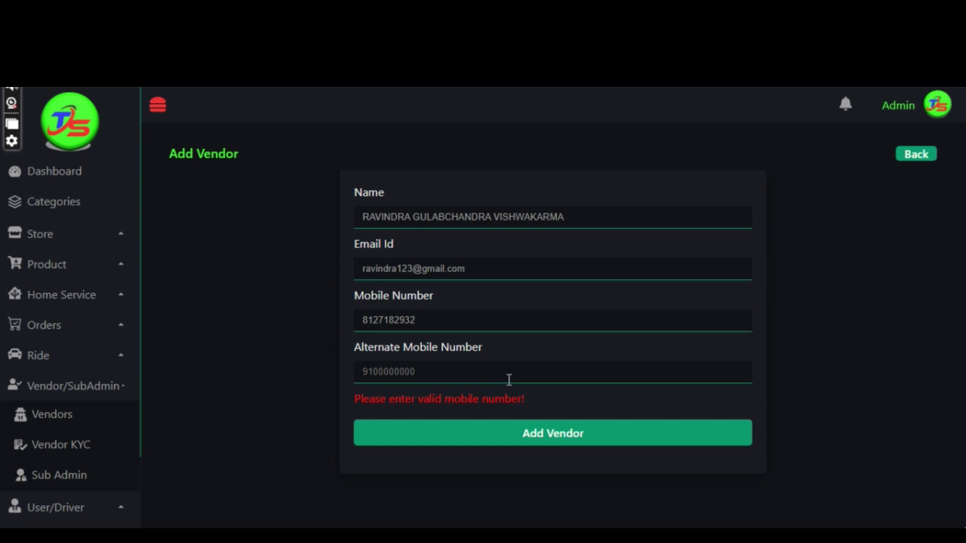
# Save a new vendor with the vendor's full name, e-mail address and mobile number.
pyautogui.click(536, 442)
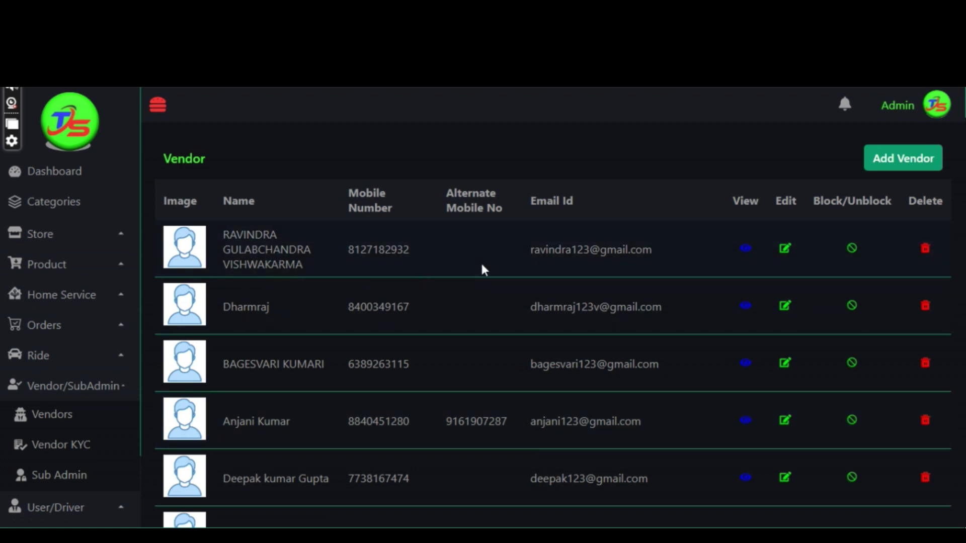
# Go to Vendor KYC records and start a new KYC entry.
pyautogui.click(75, 446)
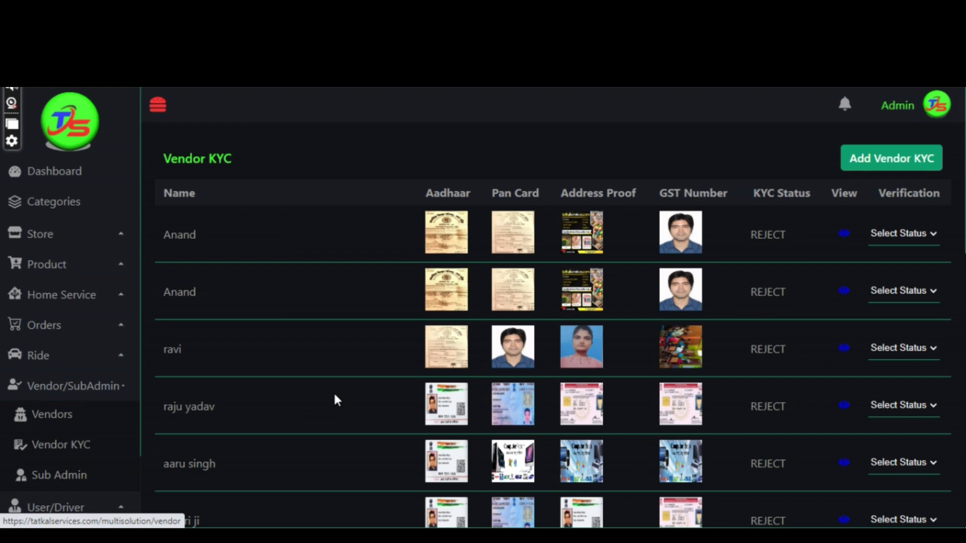
pyautogui.click(876, 151)
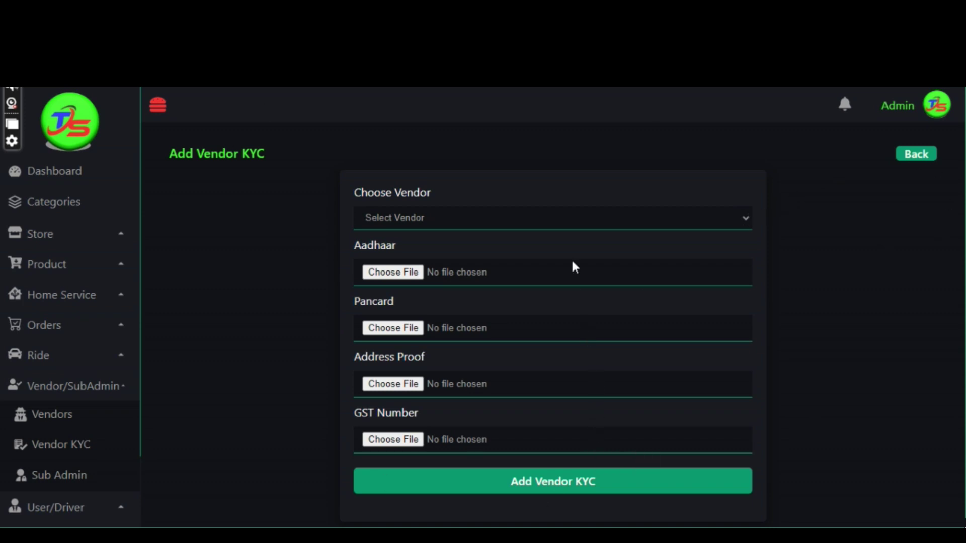
# Select the new vendor and attach the 2.03.33 PM and 2.03.51 PM WhatsApp images as Aadhaar and PAN.
pyautogui.click(571, 223)
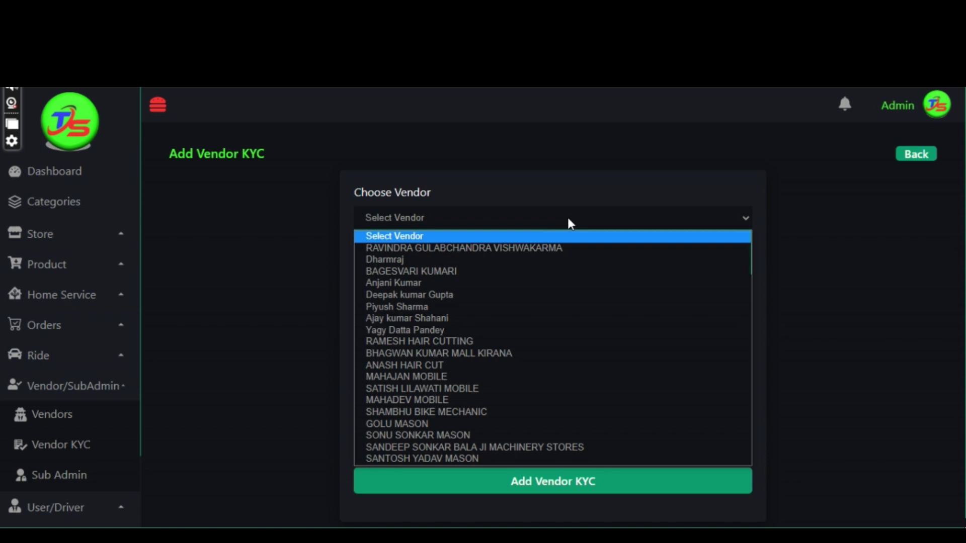
pyautogui.click(563, 247)
pyautogui.click(559, 265)
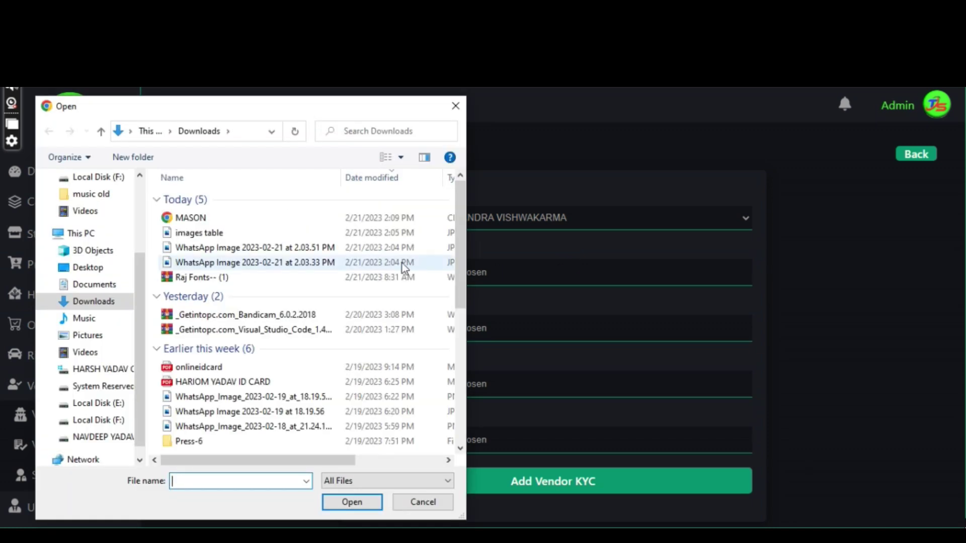
pyautogui.click(378, 262)
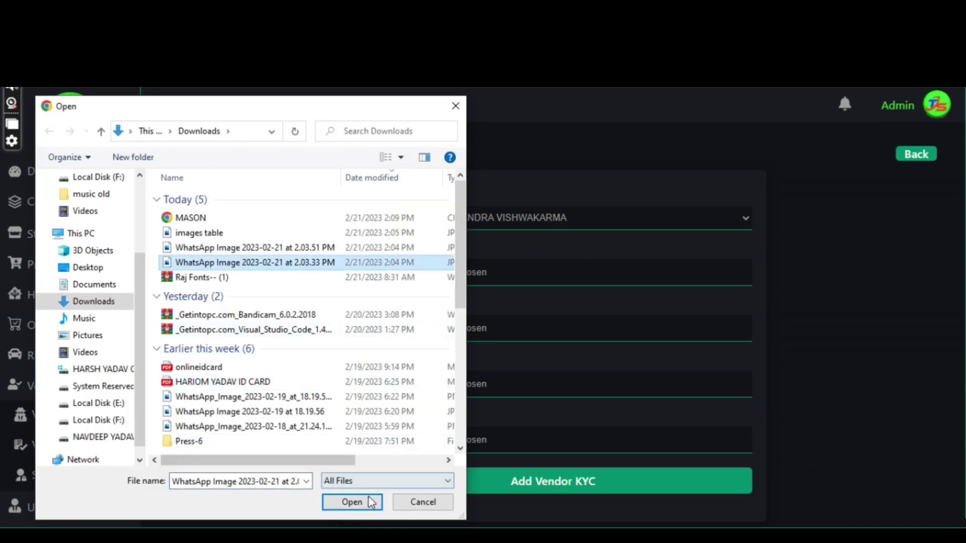
pyautogui.click(372, 502)
pyautogui.click(426, 329)
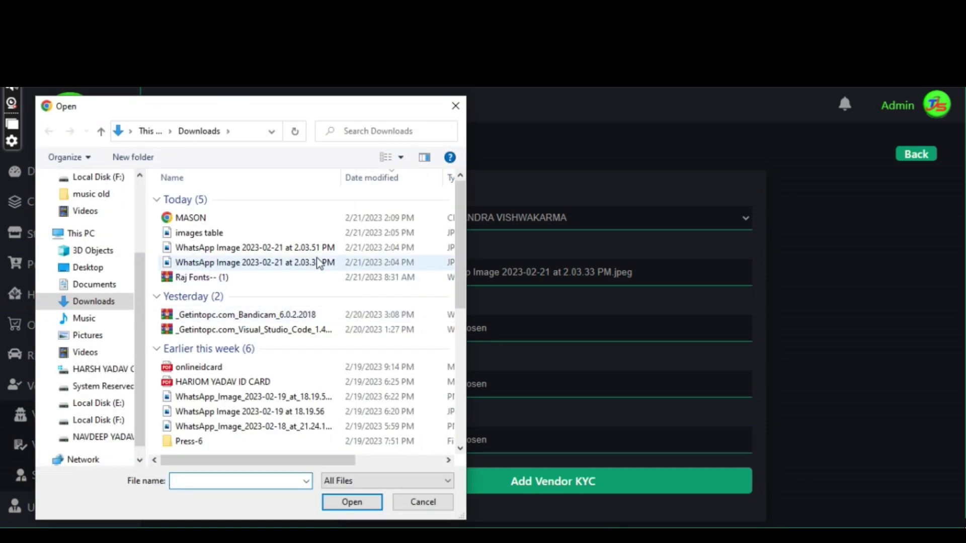
pyautogui.click(317, 249)
pyautogui.click(370, 503)
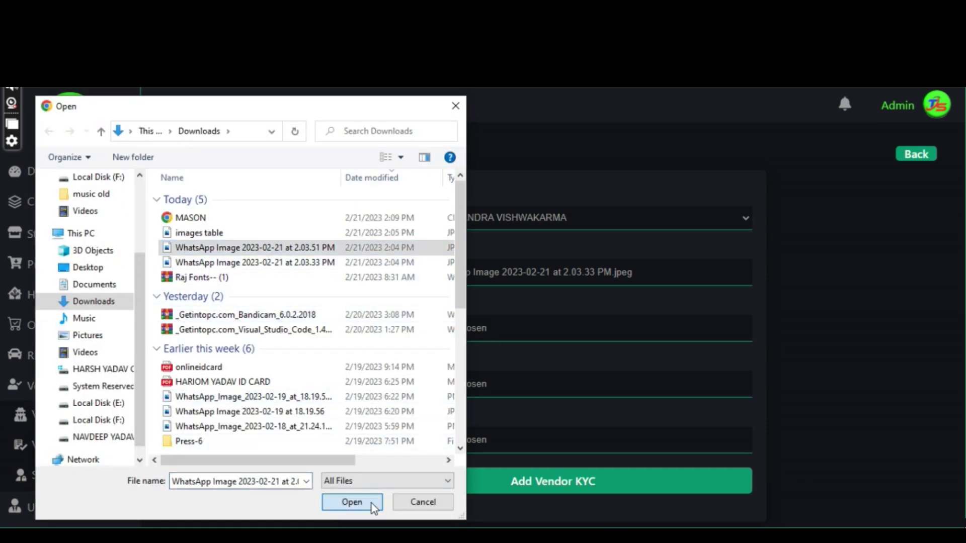
# Attach the 2.03.33 PM WhatsApp image as address proof and GST document, then submit the KYC.
pyautogui.click(408, 384)
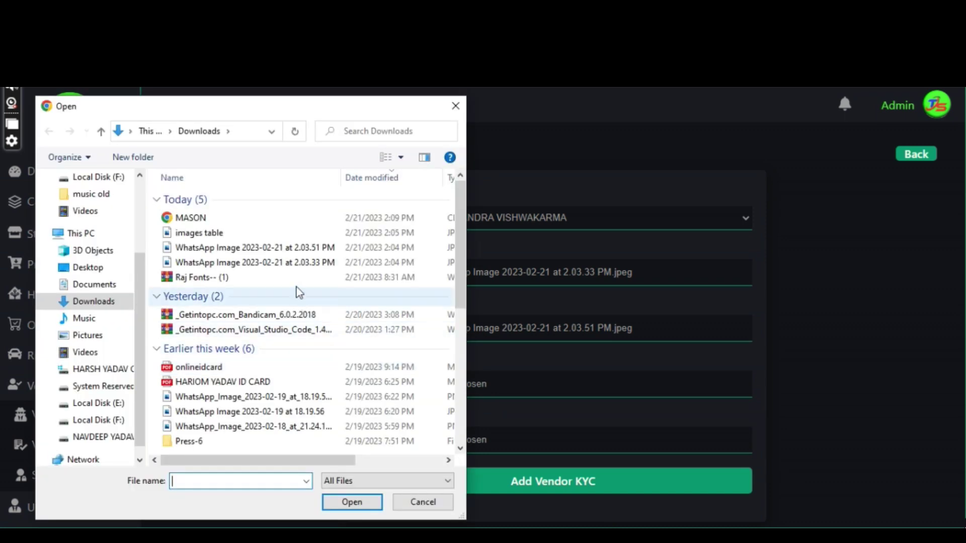
pyautogui.click(302, 263)
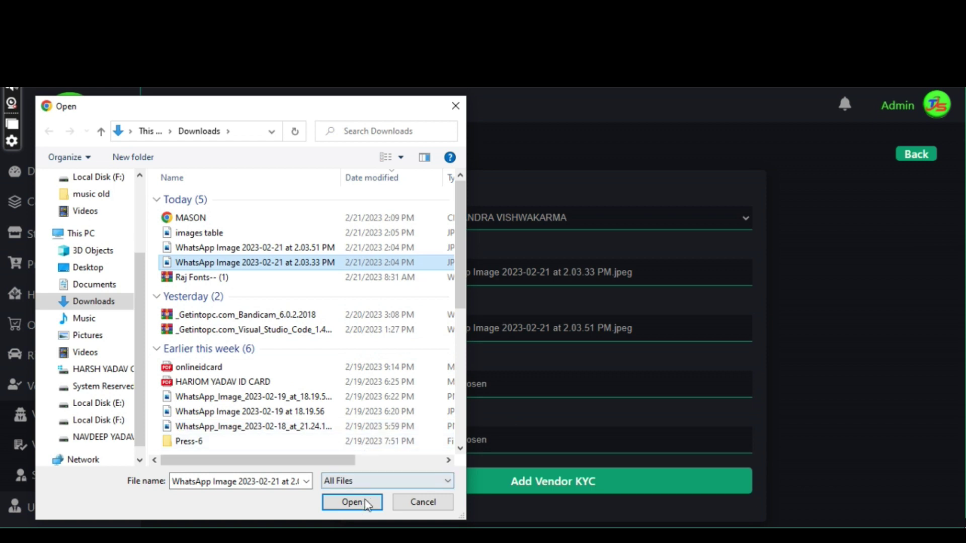
pyautogui.click(366, 503)
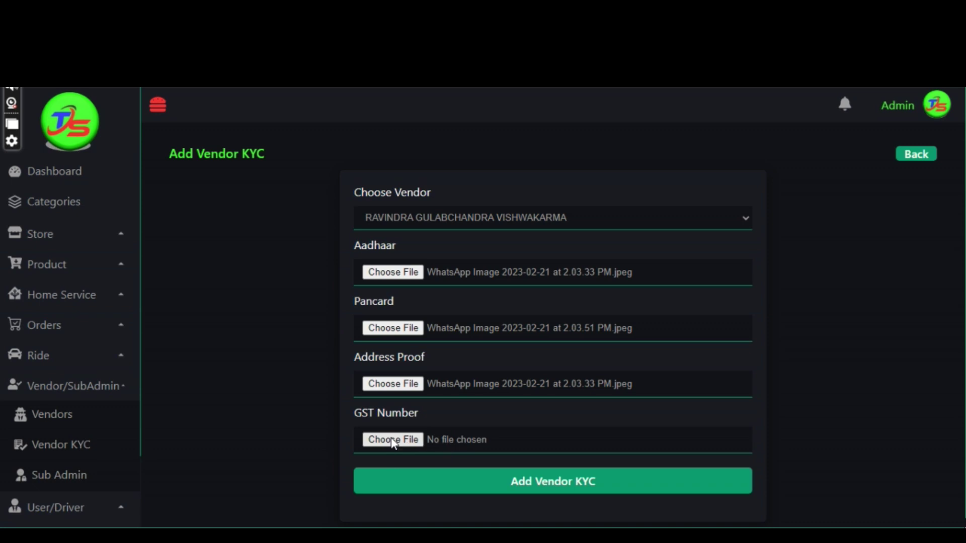
pyautogui.click(393, 440)
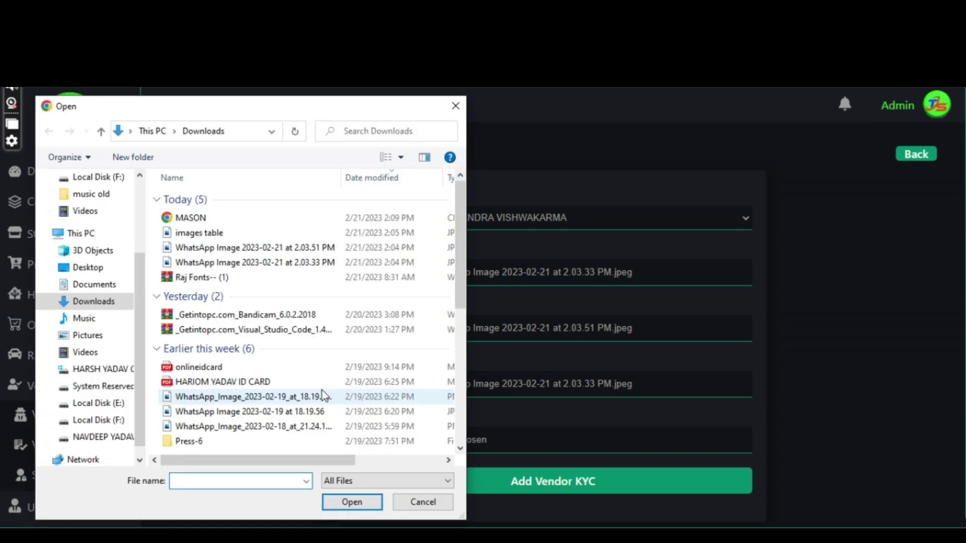
pyautogui.click(290, 265)
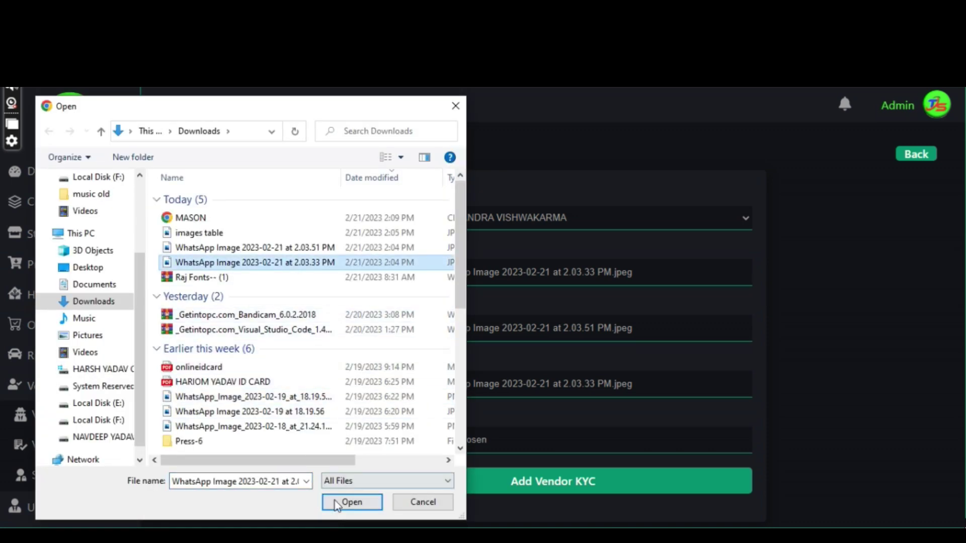
pyautogui.click(347, 501)
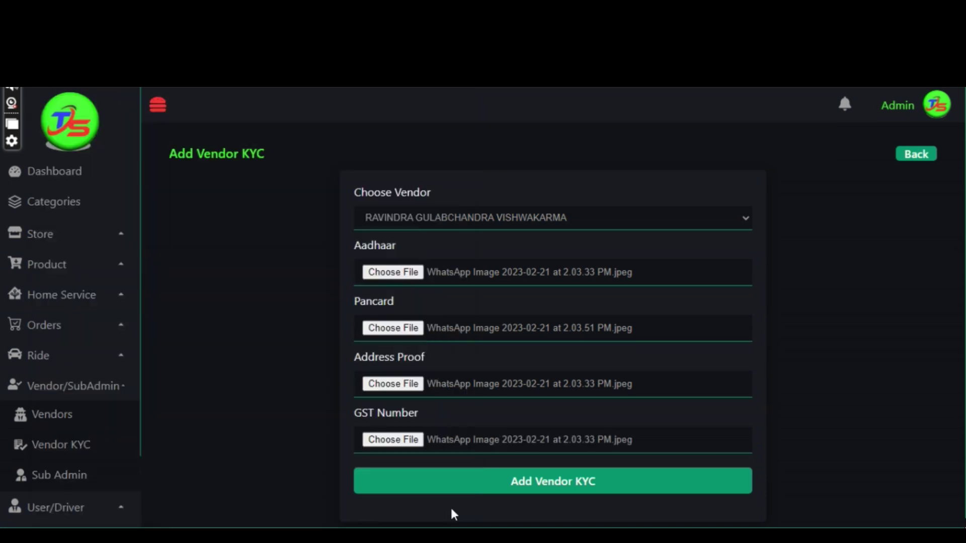
pyautogui.click(540, 483)
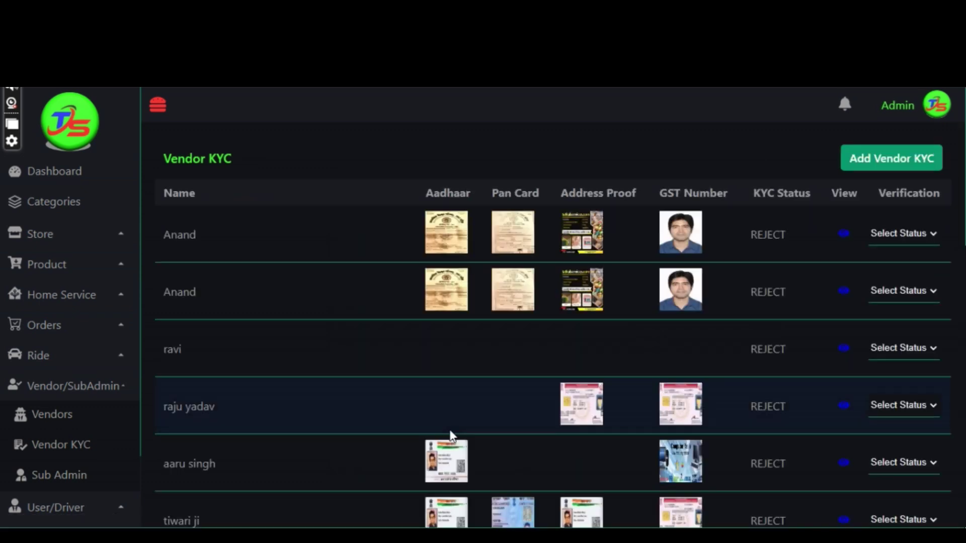
# Set the newest vendor KYC entry's status to Approve, then return to the vendor list.
pyautogui.scroll(-5, 450, 432)
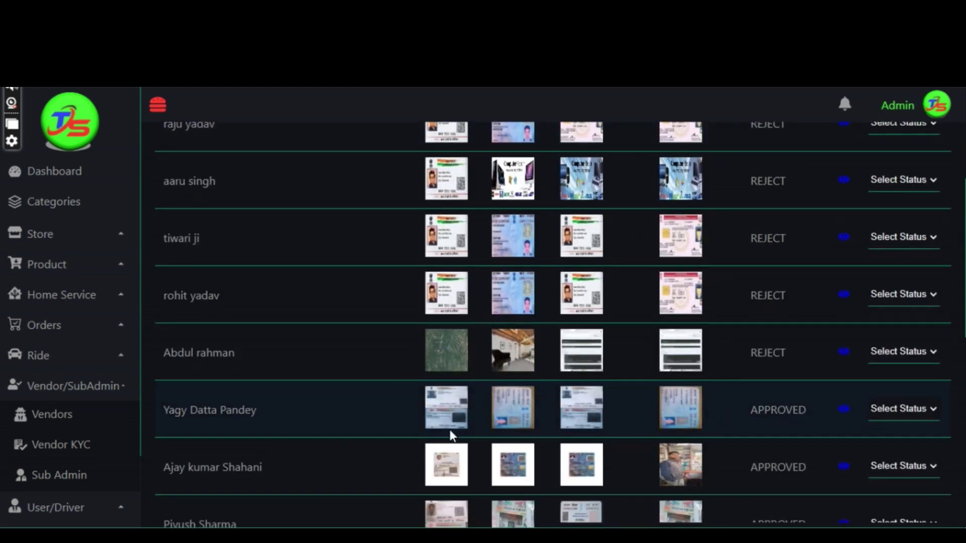
pyautogui.scroll(-10, 450, 433)
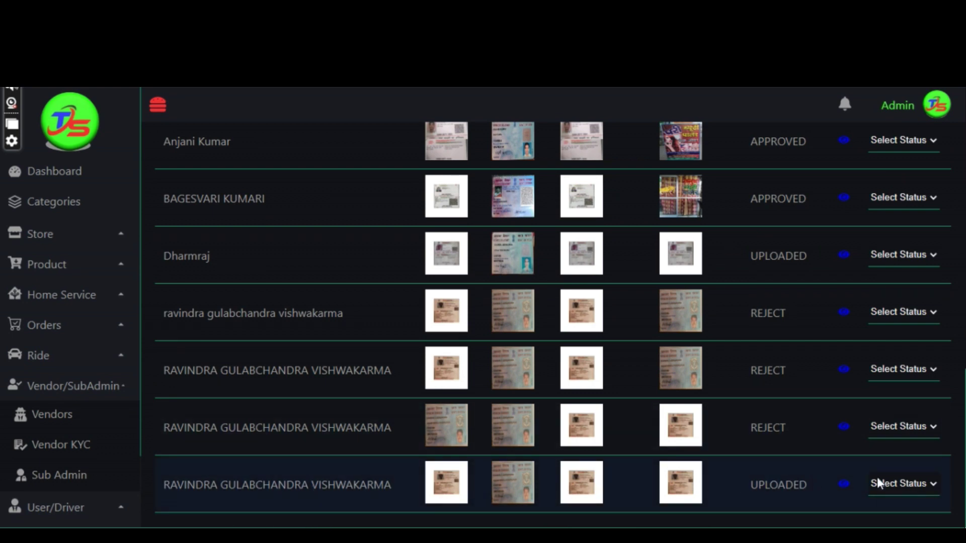
pyautogui.click(932, 484)
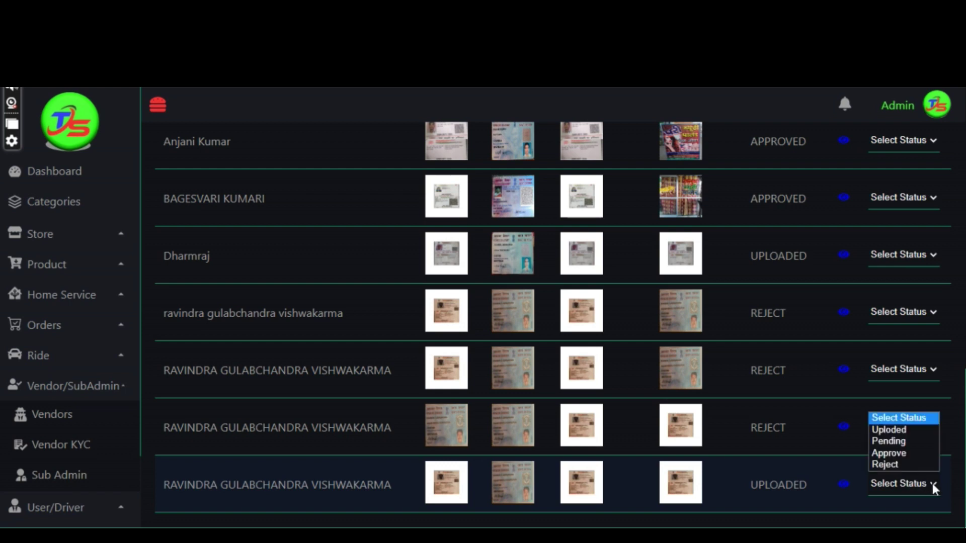
pyautogui.click(894, 454)
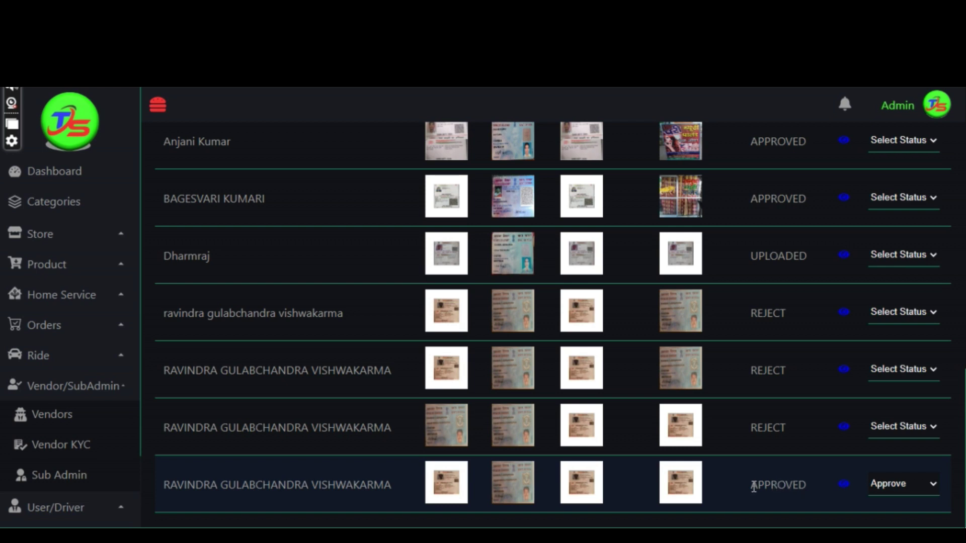
pyautogui.click(52, 414)
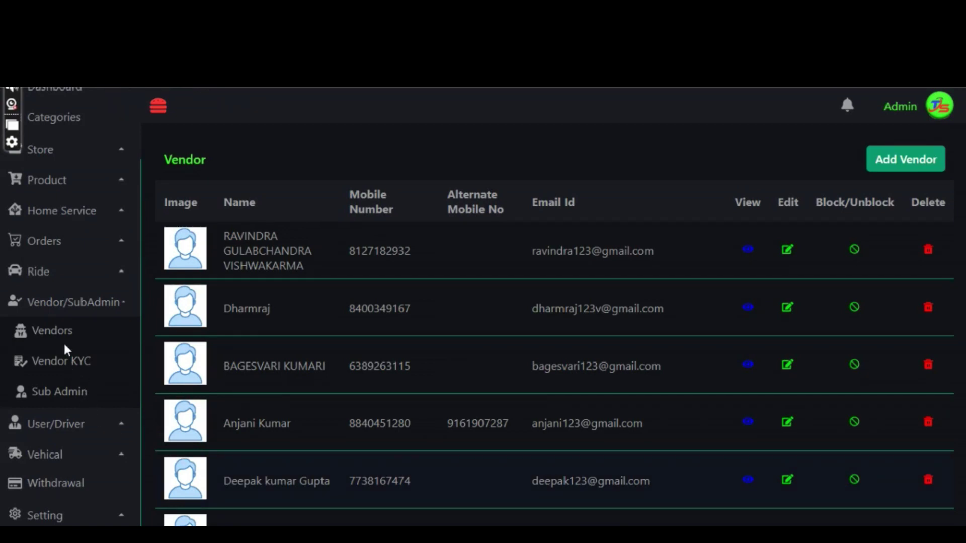
# Start a new store under Store > Stores for the vendor with the Carpenter category.
pyautogui.click(72, 156)
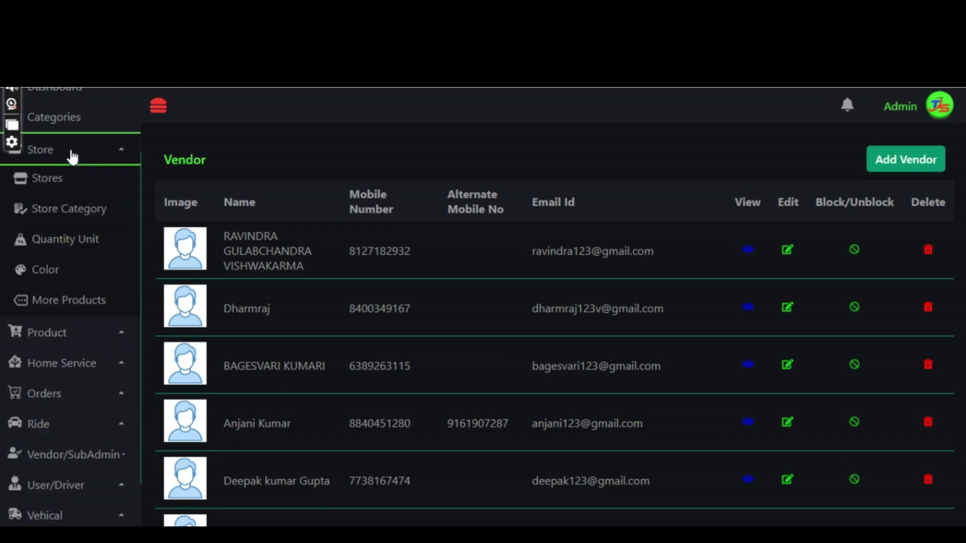
pyautogui.click(67, 180)
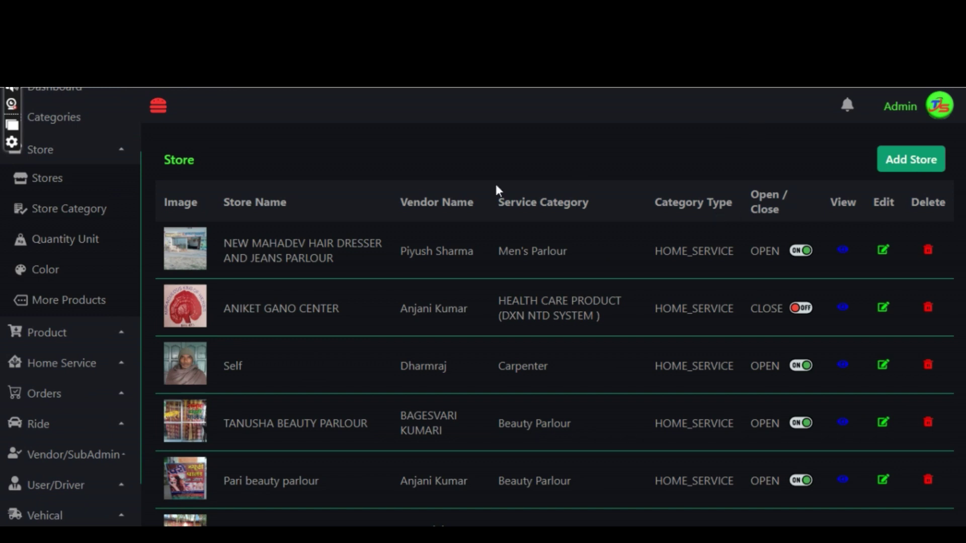
pyautogui.click(919, 160)
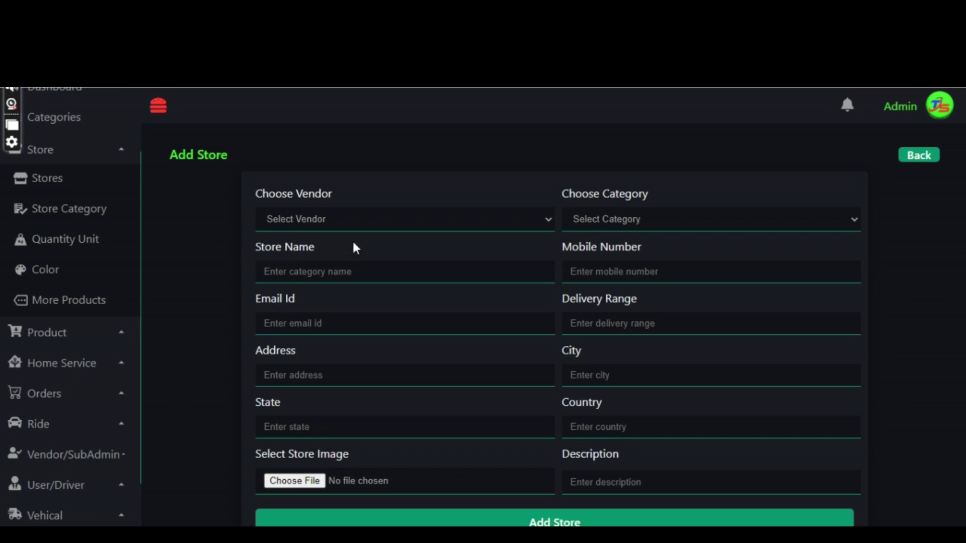
pyautogui.click(367, 216)
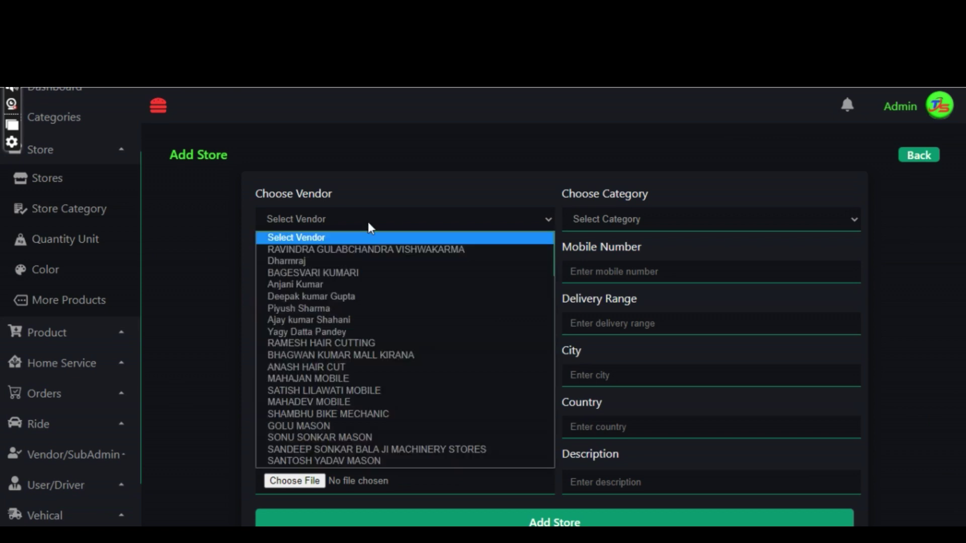
pyautogui.click(372, 250)
pyautogui.click(595, 218)
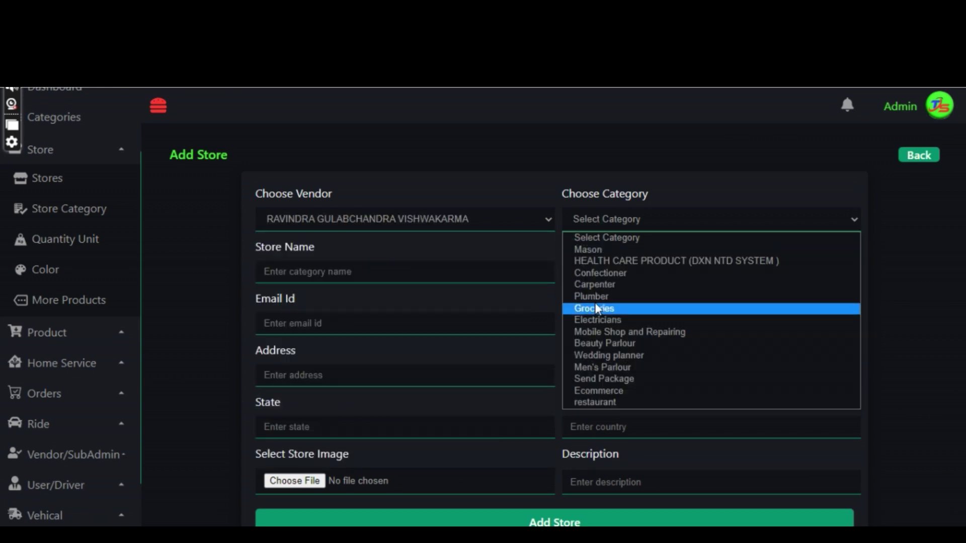
pyautogui.click(595, 285)
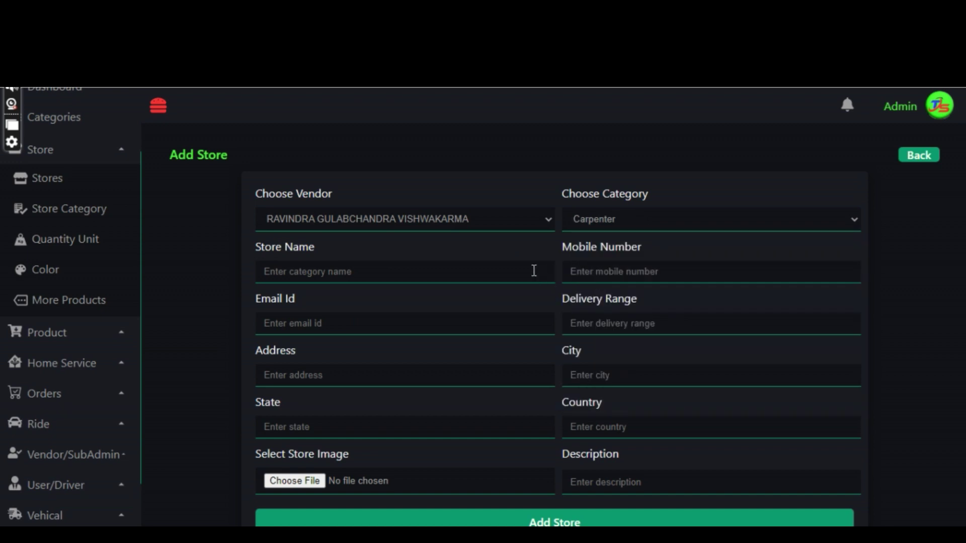
# Enter store name 'Self', the mobile number, the e-mail address and a 15 km delivery range.
pyautogui.click(534, 271)
pyautogui.write('Self')
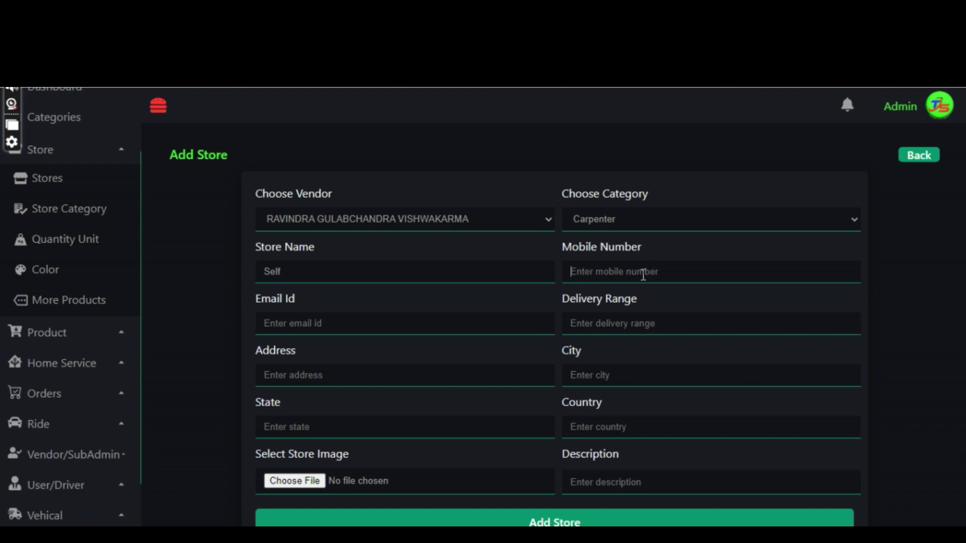
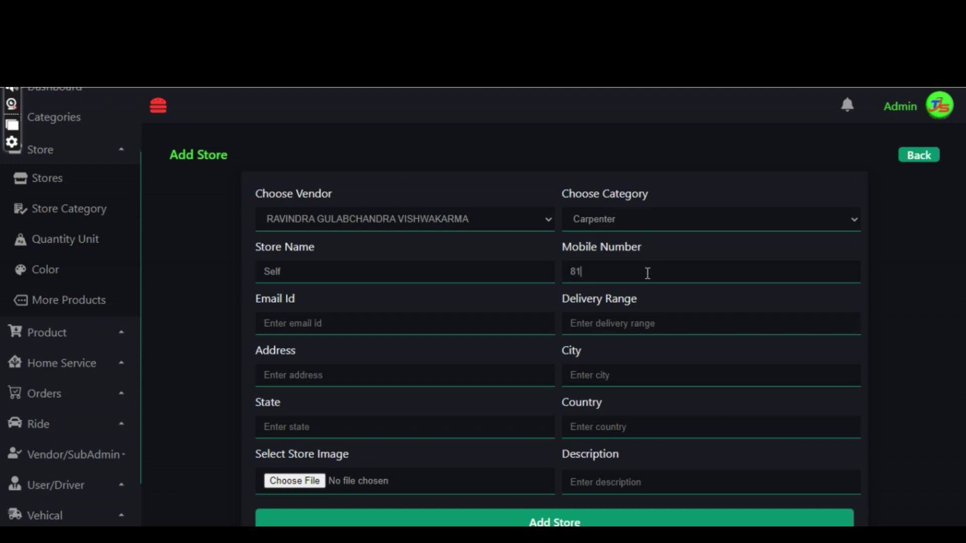
pyautogui.click(506, 318)
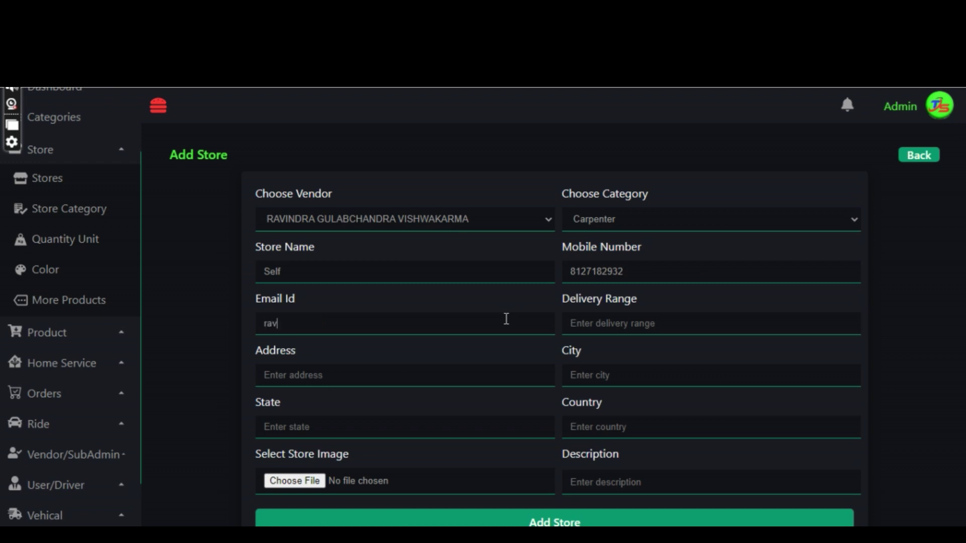
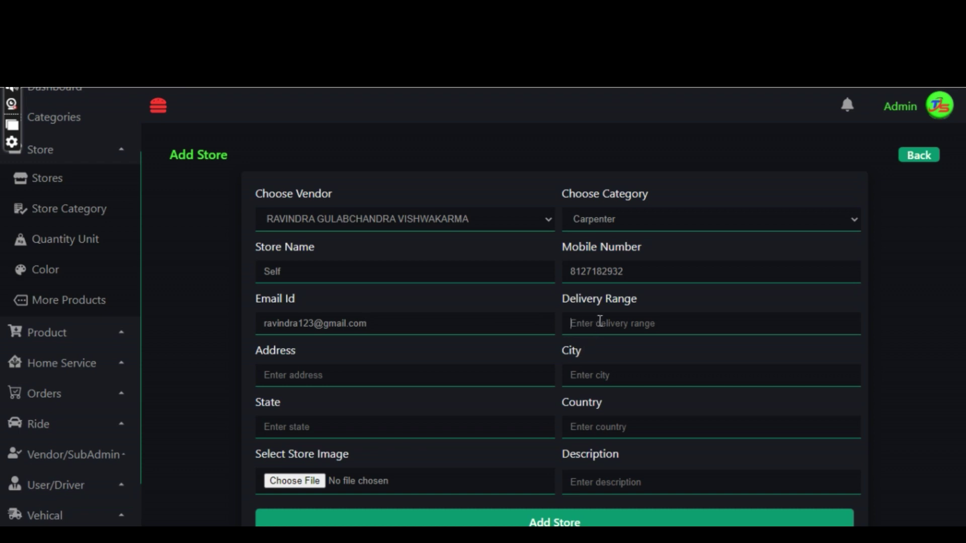
pyautogui.write('15 km')
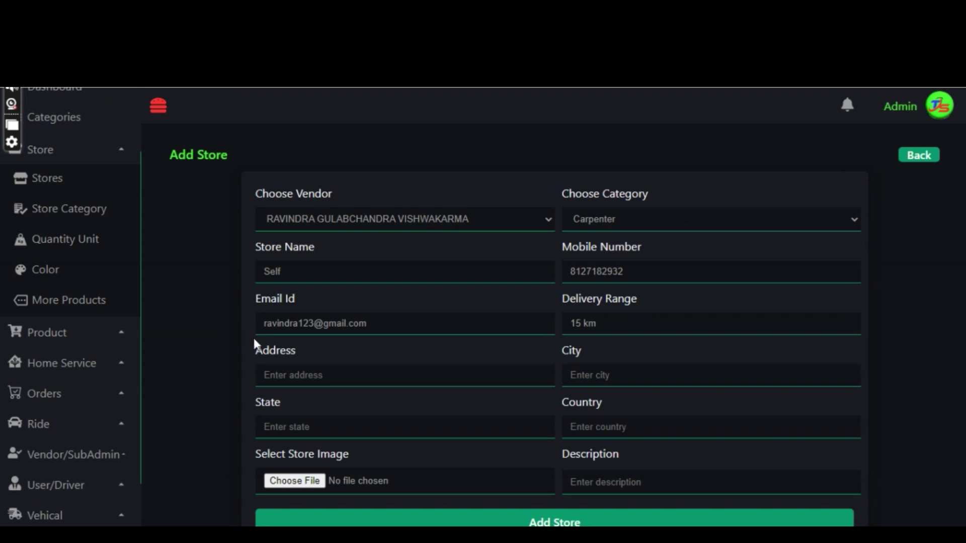
# Fill in the store address, city Madhuban, state U.P. and country India, then open the store image picker.
pyautogui.click(272, 372)
pyautogui.write('Kachai')
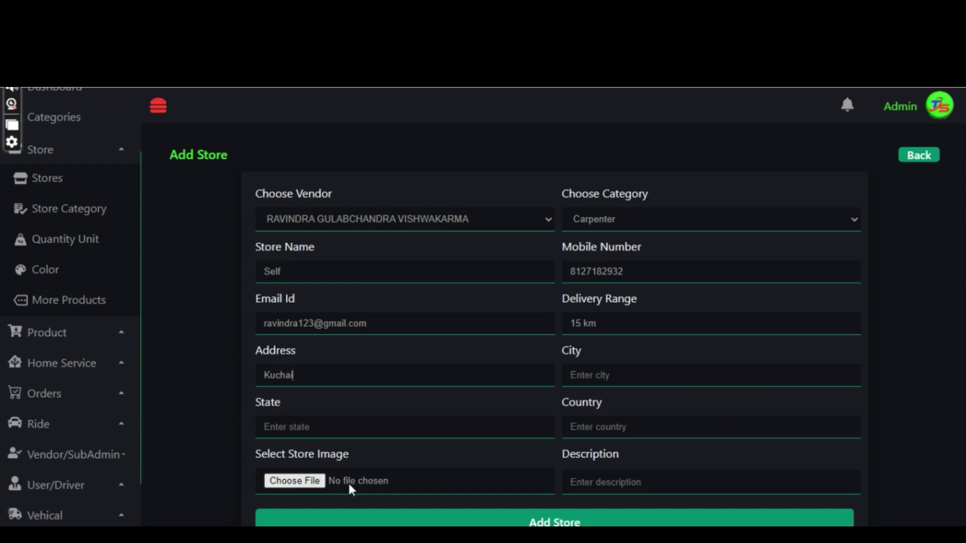
pyautogui.click(695, 373)
pyautogui.write('Ma')
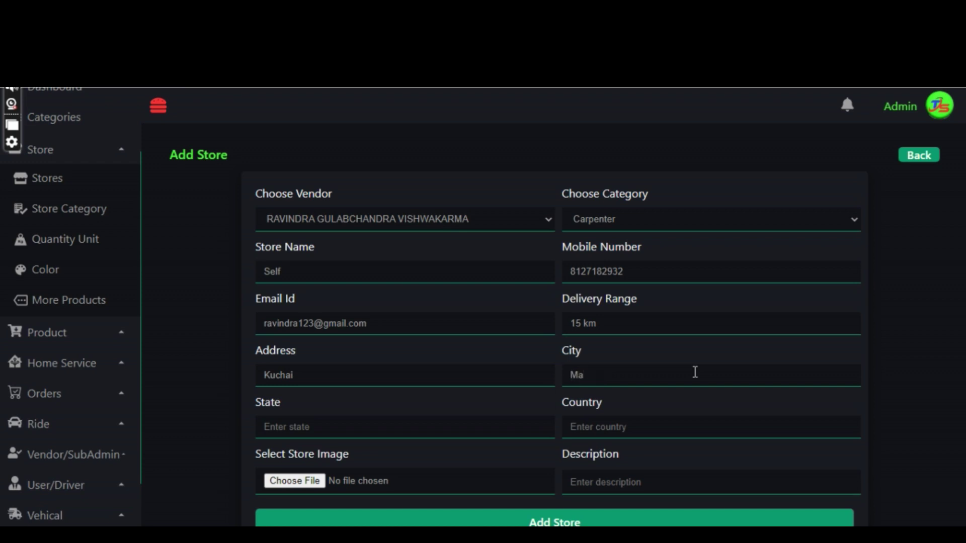
pyautogui.write('dhuban')
pyautogui.click(458, 424)
pyautogui.write('U')
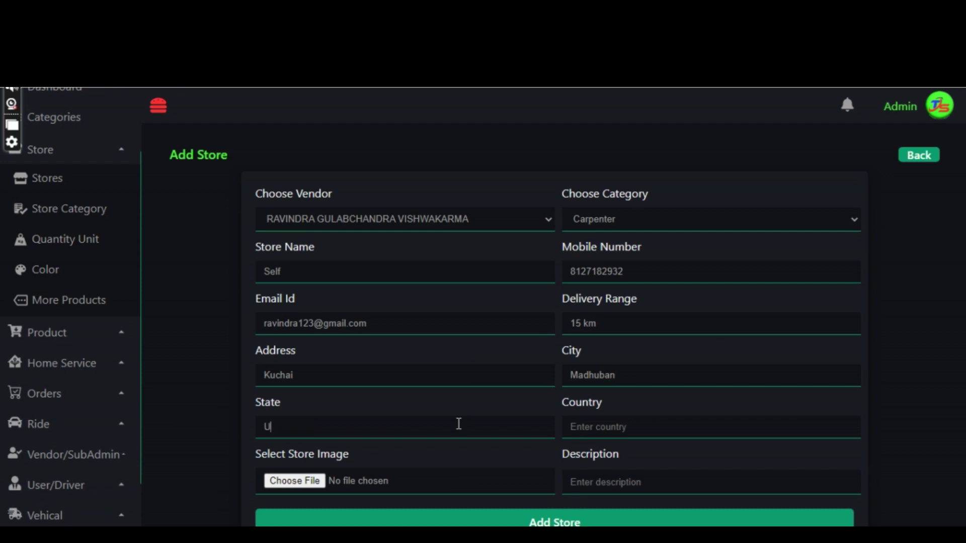
pyautogui.write('.P.')
pyautogui.write('Indi')
pyautogui.write('a')
pyautogui.click(503, 481)
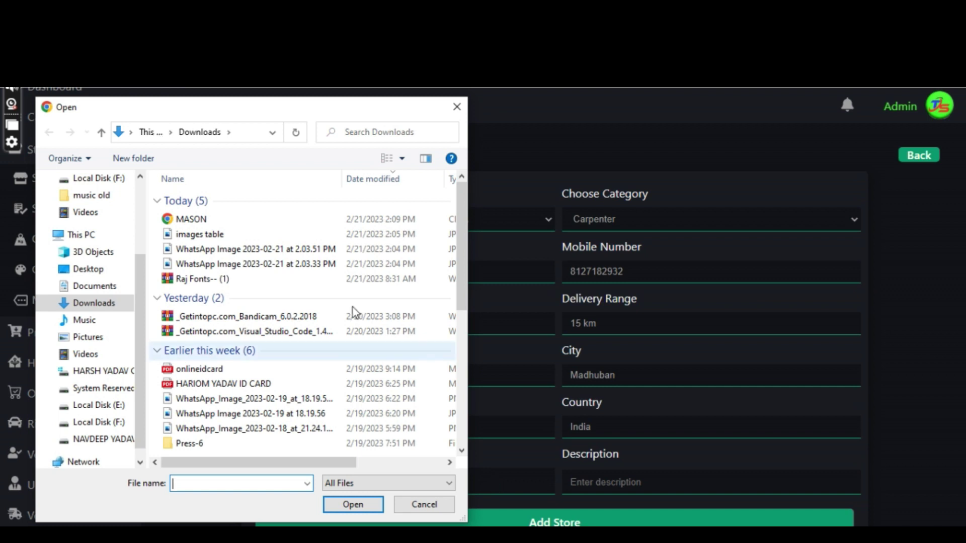
# Attach the 2.03.33 PM WhatsApp image and set the description to 'All furniture related things made'.
pyautogui.click(300, 264)
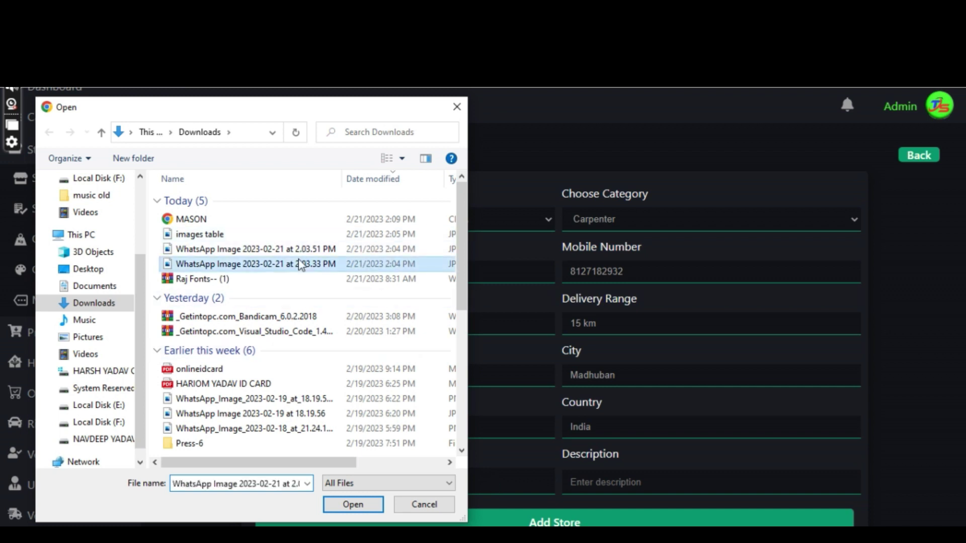
pyautogui.click(352, 504)
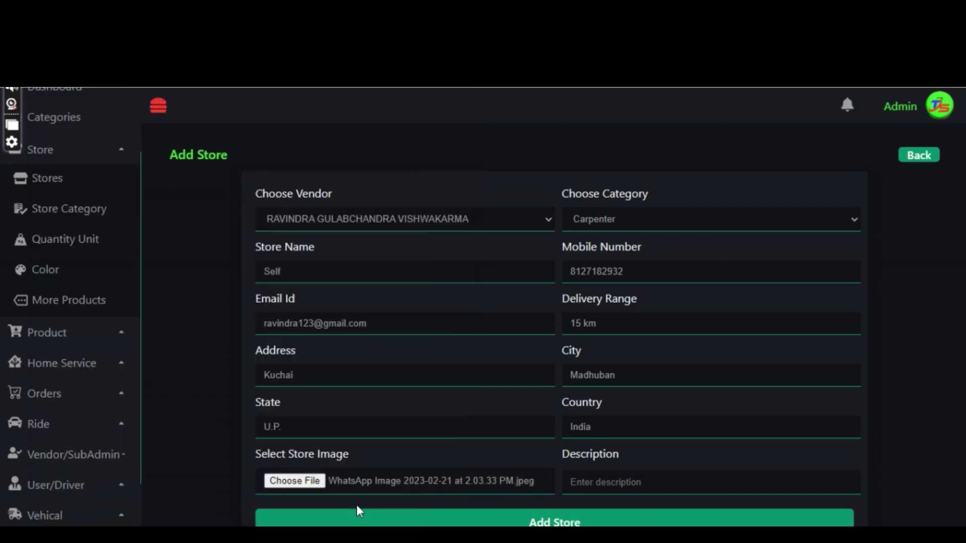
pyautogui.click(606, 478)
pyautogui.write('All furniture relatwd')
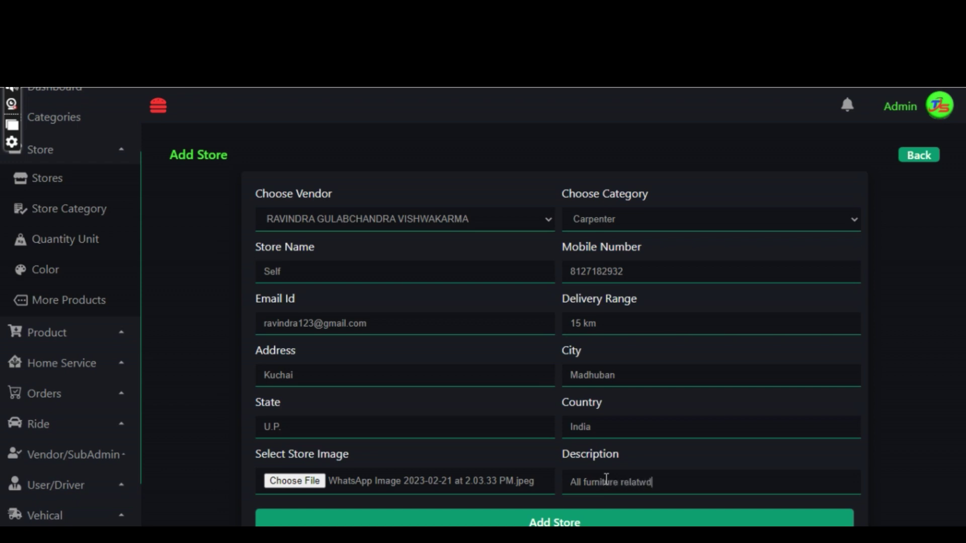
pyautogui.press('Left')
pyautogui.press('BackSpace')
pyautogui.write('ed things made')
# Save the Self carpenter store and start a new store category.
pyautogui.click(552, 523)
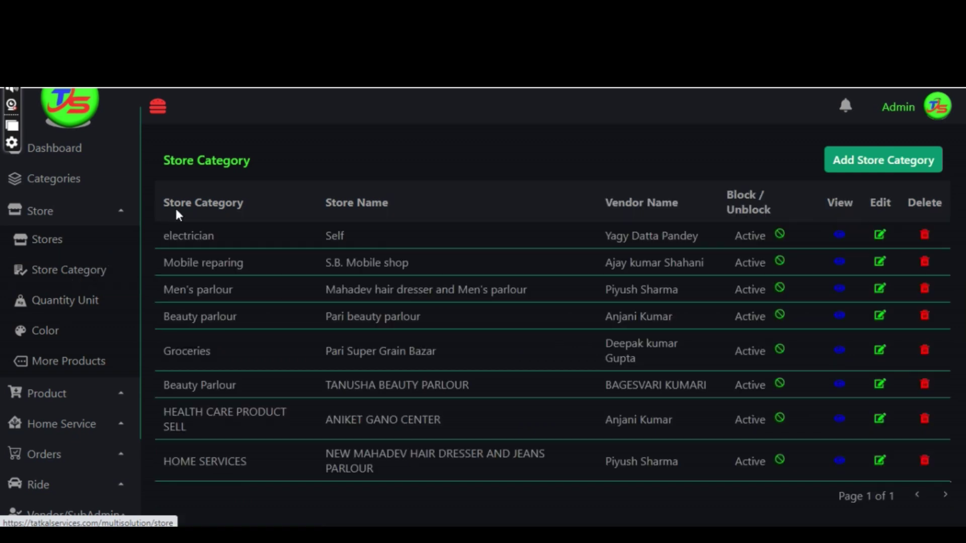
pyautogui.click(870, 159)
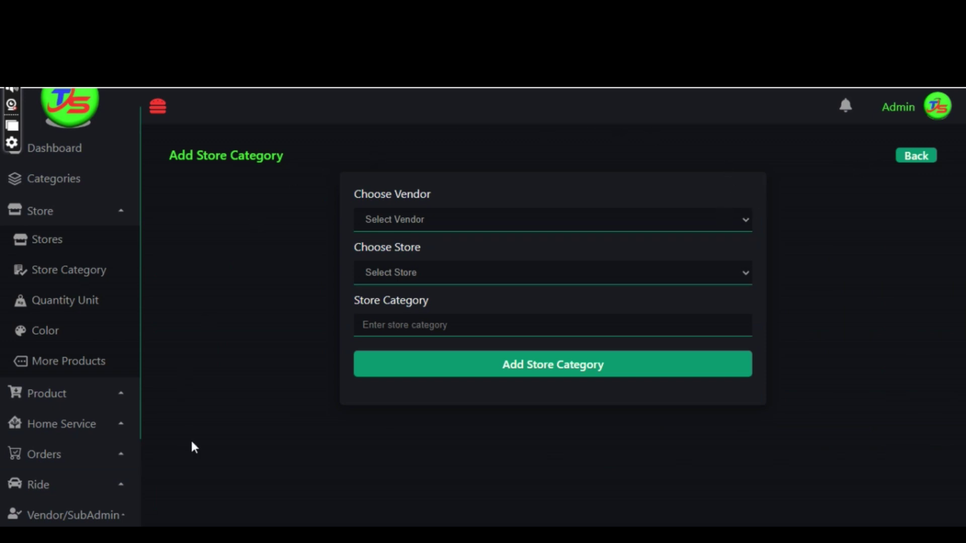
# Choose the carpenter vendor and Self store, and name the category 'Home services'.
pyautogui.click(717, 221)
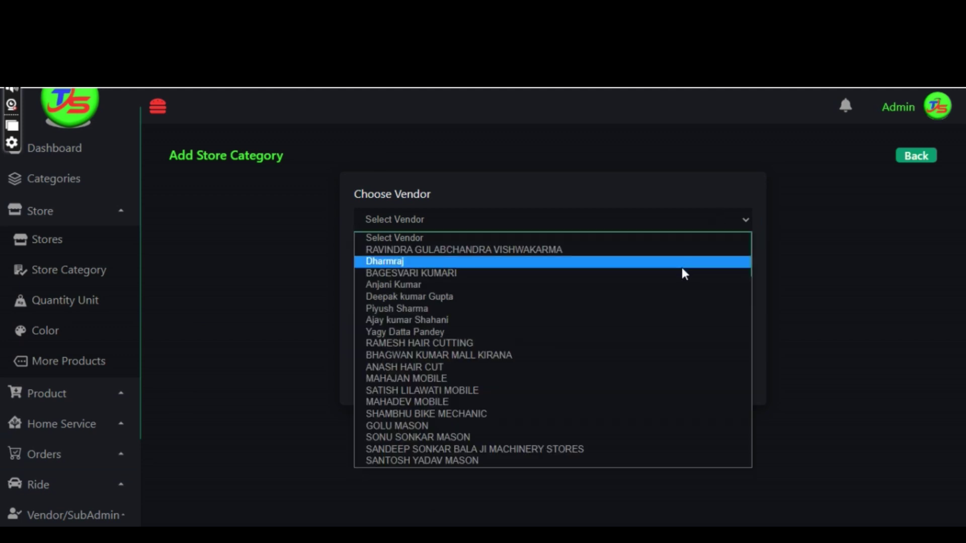
pyautogui.click(681, 249)
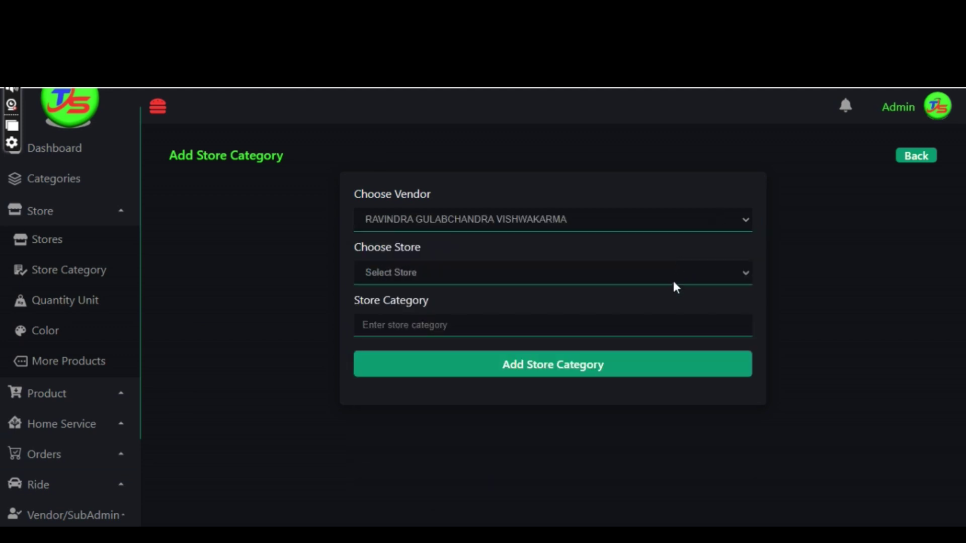
pyautogui.click(672, 275)
pyautogui.click(670, 301)
pyautogui.click(659, 326)
pyautogui.write('h')
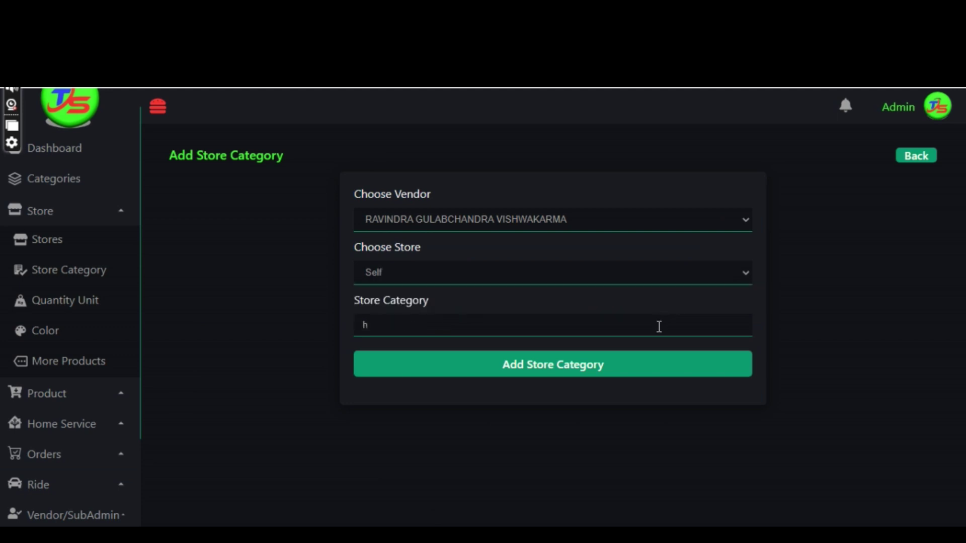
pyautogui.press('BackSpace')
pyautogui.write('Home swervices')
pyautogui.press('Left')
pyautogui.press('Left')
pyautogui.press('Left')
pyautogui.press('Left')
pyautogui.press('Left')
pyautogui.press('Left')
pyautogui.press('BackSpace')
# Save the Home services category and go to the Home Services list.
pyautogui.click(550, 374)
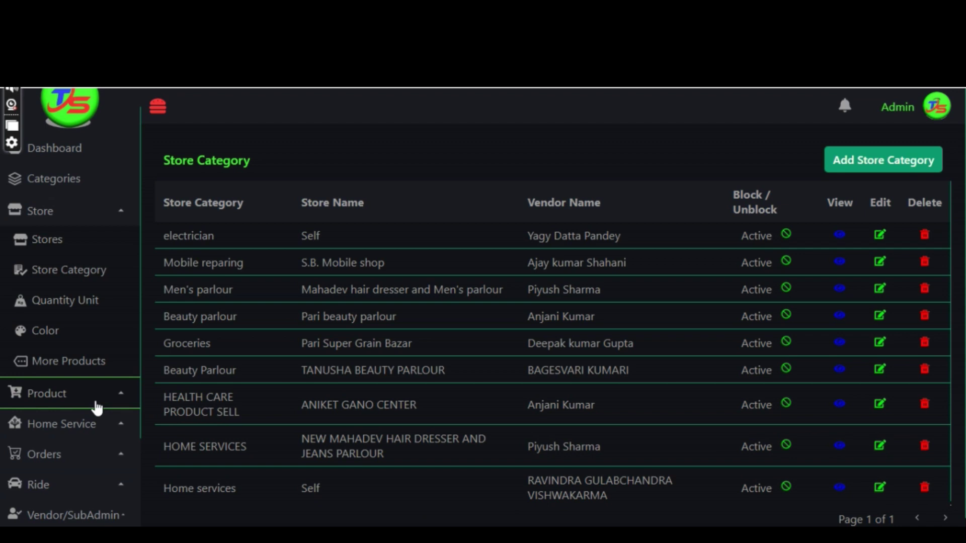
pyautogui.click(86, 428)
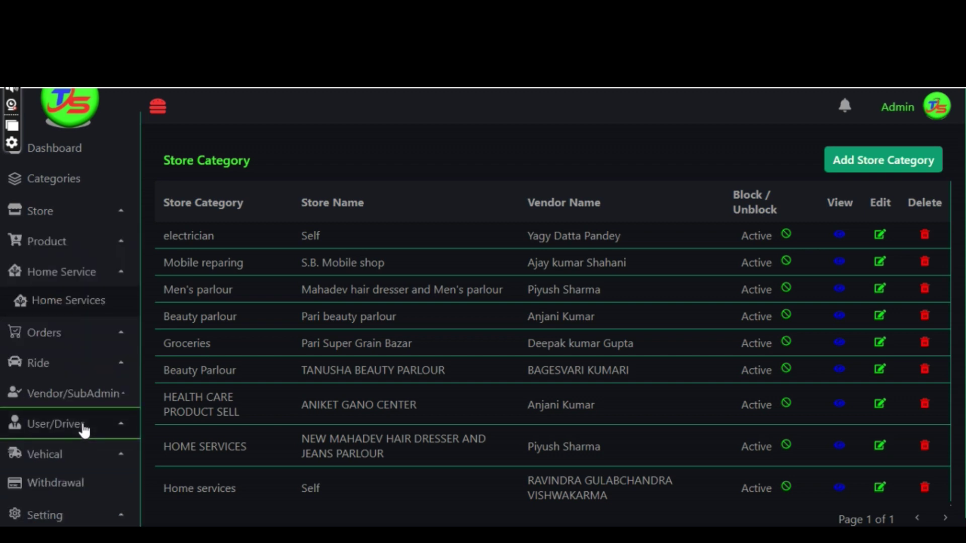
pyautogui.click(103, 316)
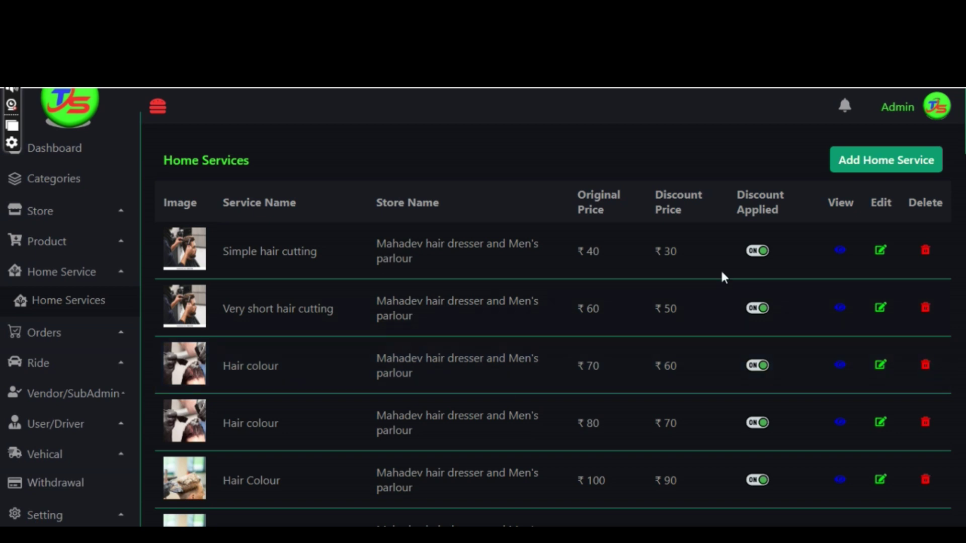
# In a new home service, select the carpenter vendor, Carpenter category, Self store and Home services store category.
pyautogui.click(895, 165)
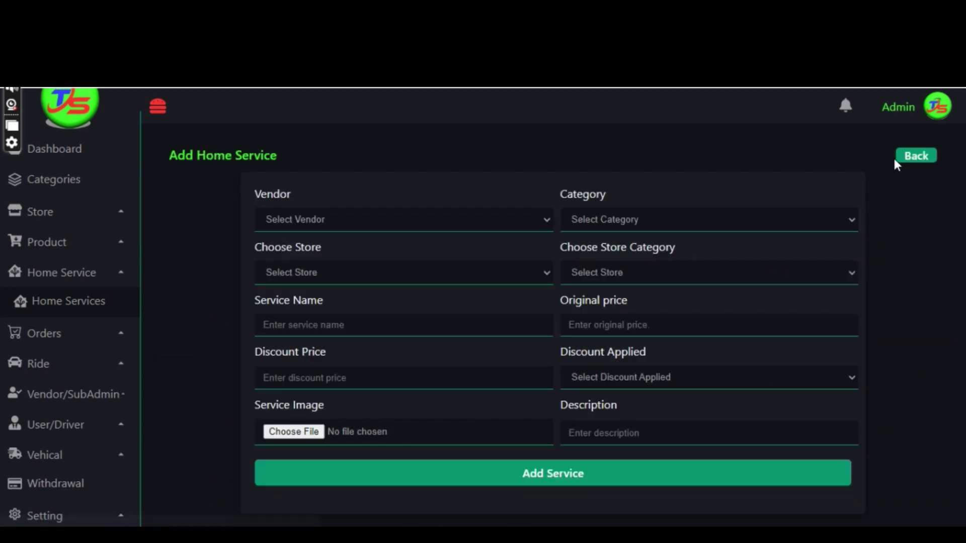
pyautogui.click(549, 220)
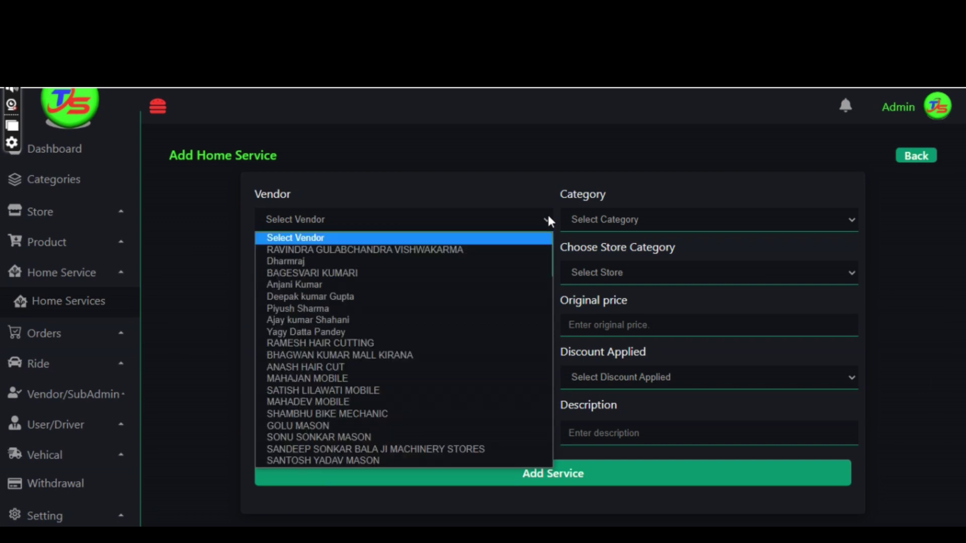
pyautogui.click(517, 245)
pyautogui.click(614, 220)
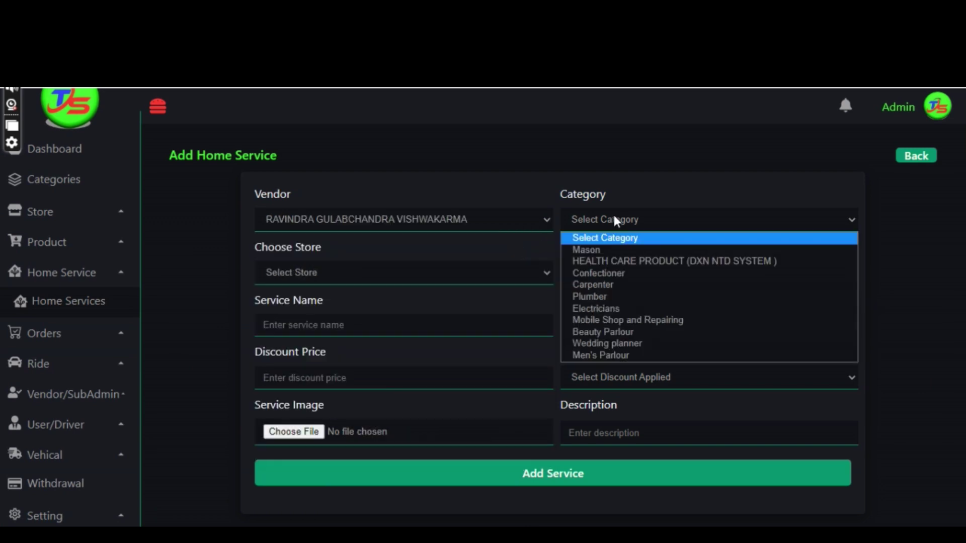
pyautogui.click(616, 285)
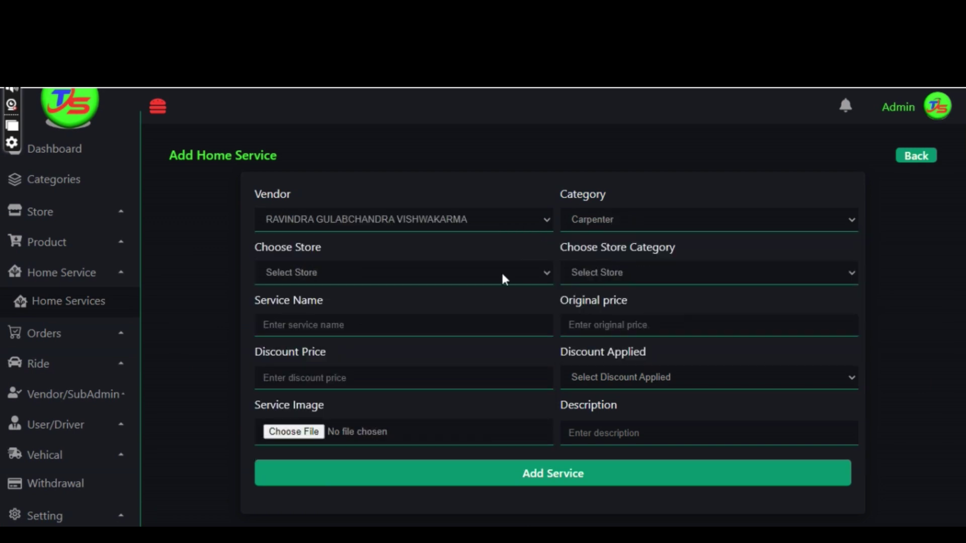
pyautogui.click(463, 272)
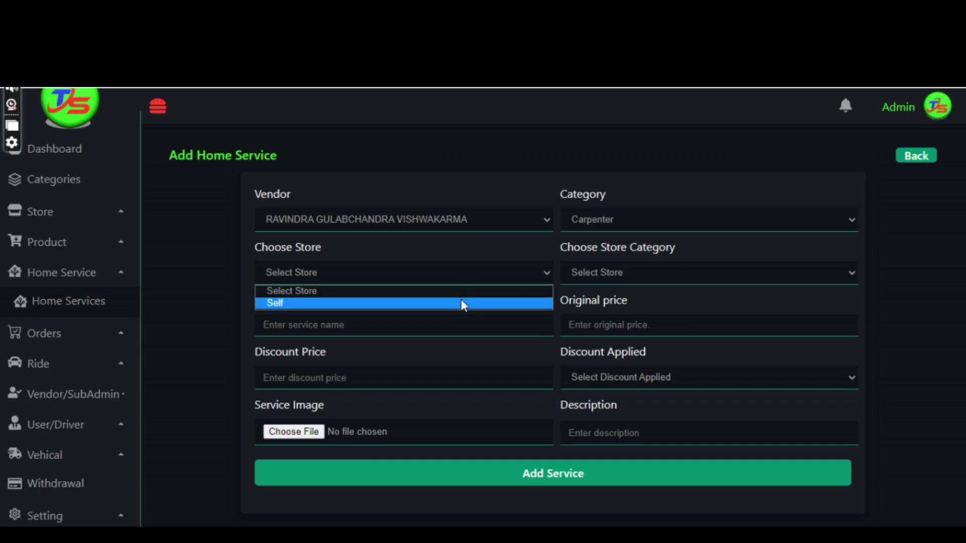
pyautogui.click(462, 303)
pyautogui.click(593, 272)
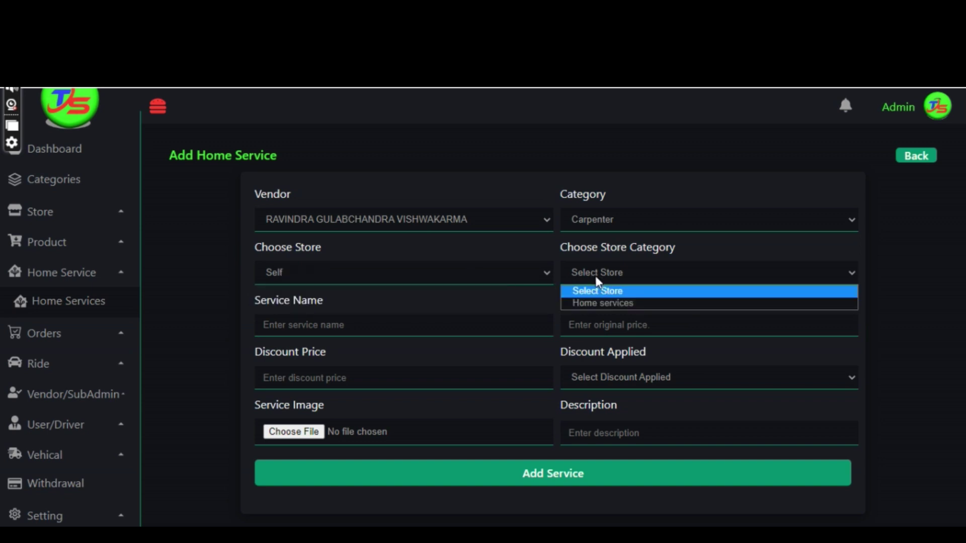
pyautogui.click(599, 303)
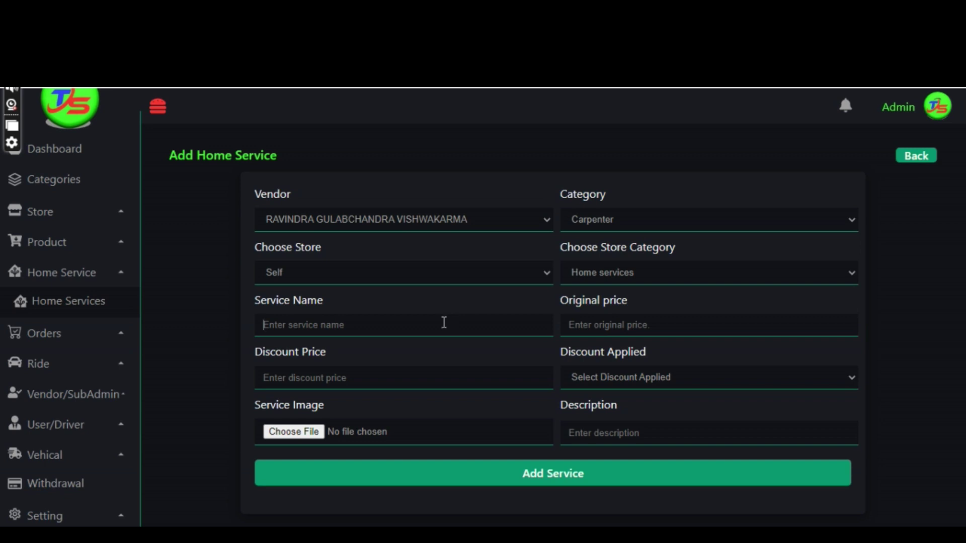
# Name the service 'table making', priced 300 with discount price 270 and Discount Applied Yes.
pyautogui.write('table making')
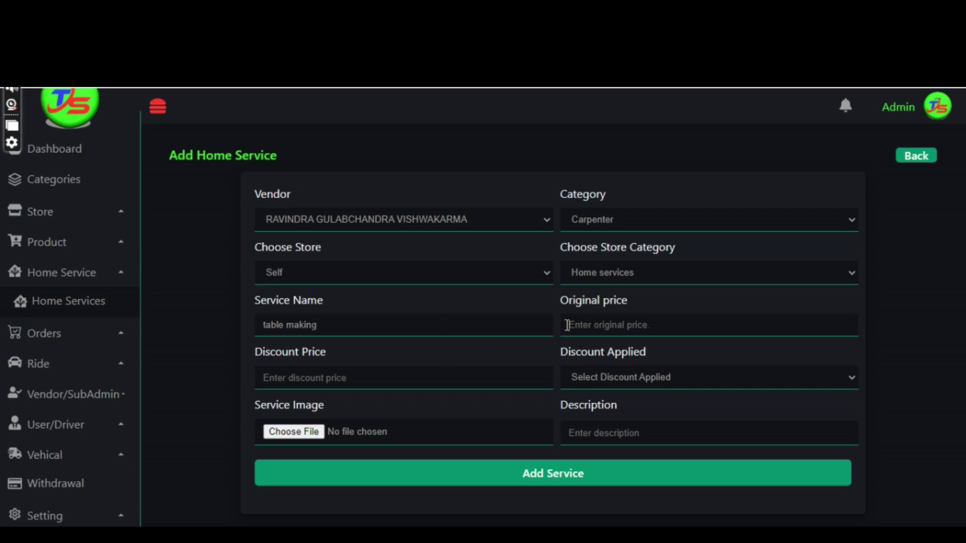
pyautogui.click(567, 324)
pyautogui.write('300')
pyautogui.click(516, 373)
pyautogui.write('270')
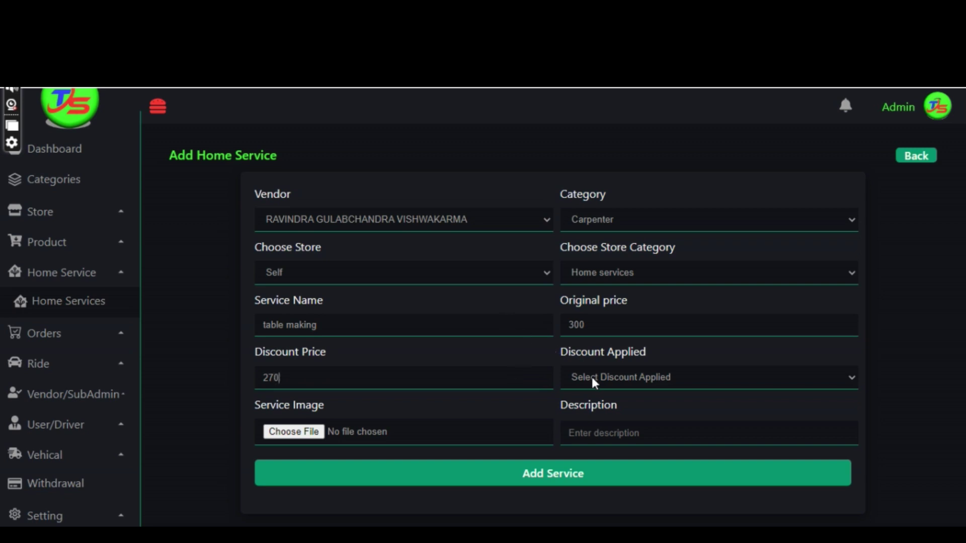
pyautogui.click(593, 380)
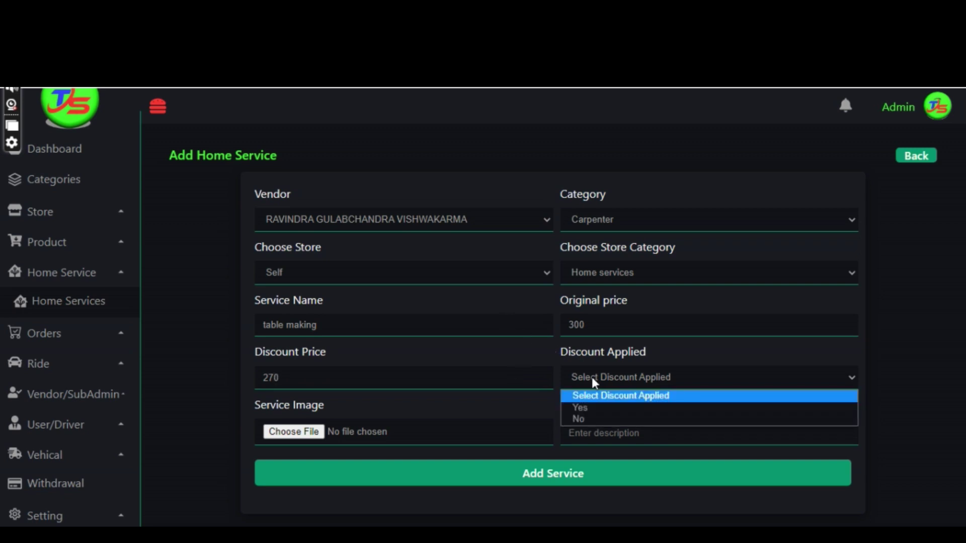
pyautogui.click(581, 410)
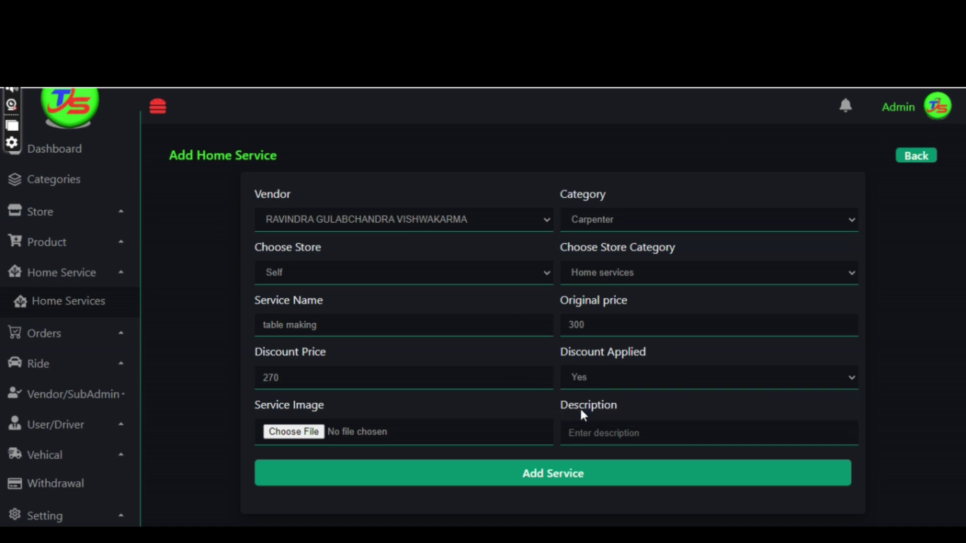
pyautogui.click(473, 437)
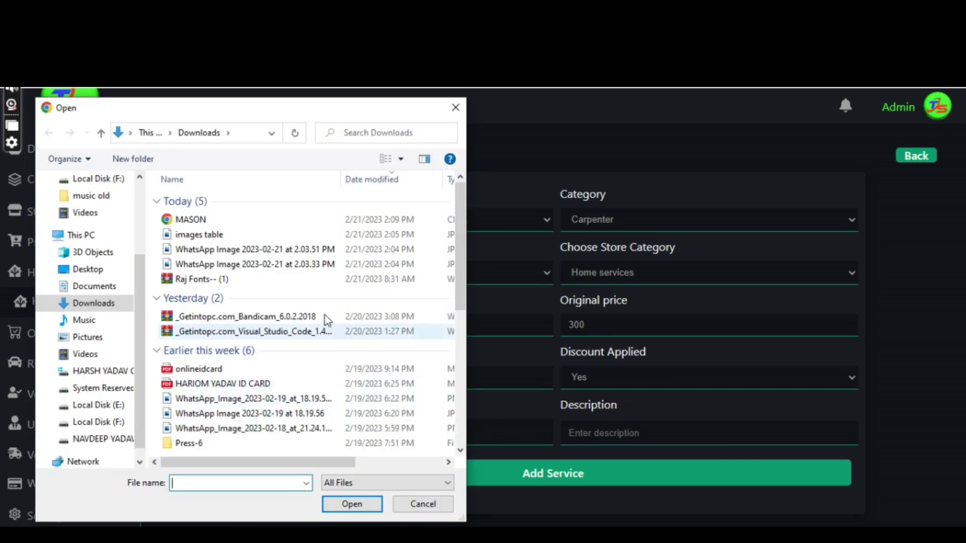
# Attach 'images table', describe it as 'bed ,chair etc making', and submit the service.
pyautogui.click(224, 236)
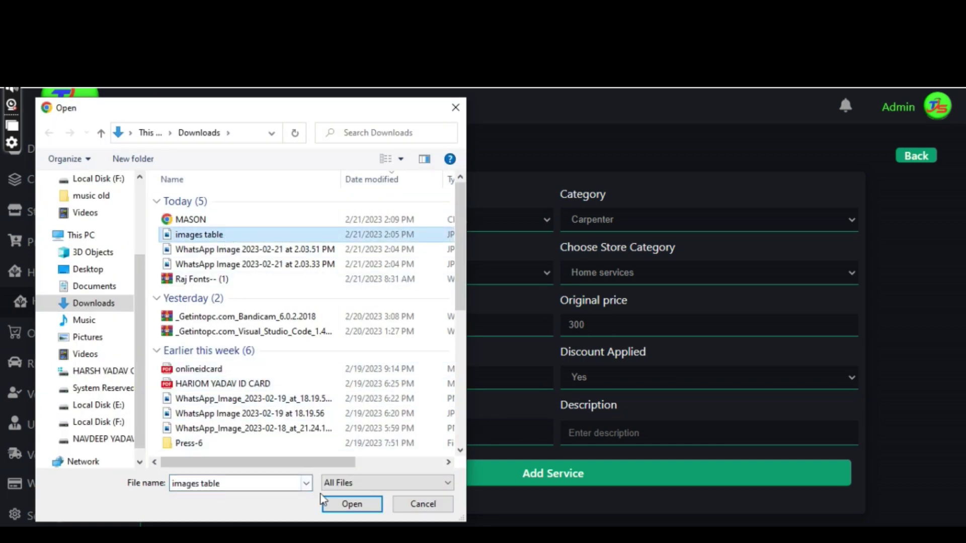
pyautogui.click(334, 505)
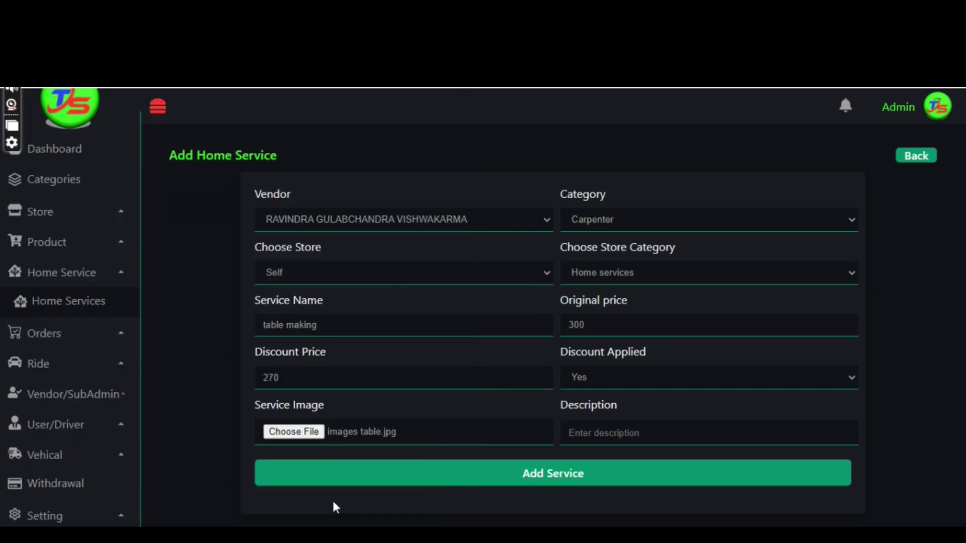
pyautogui.click(577, 432)
pyautogui.write('bed')
pyautogui.write(' ,cha')
pyautogui.write('ir ')
pyautogui.write('eytc')
pyautogui.press('Left')
pyautogui.press('Left')
pyautogui.press('BackSpace')
pyautogui.press('Right')
pyautogui.press('Right')
pyautogui.write('making')
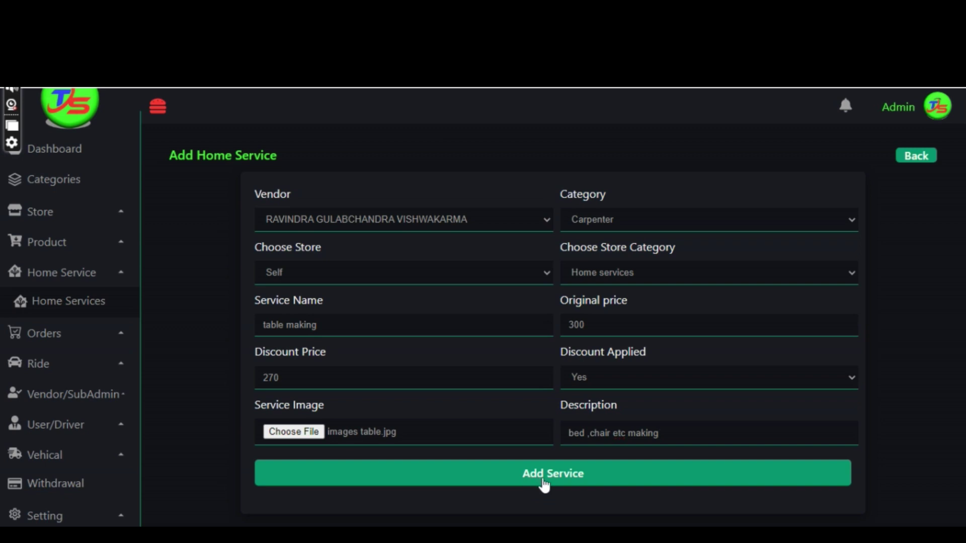
pyautogui.click(544, 484)
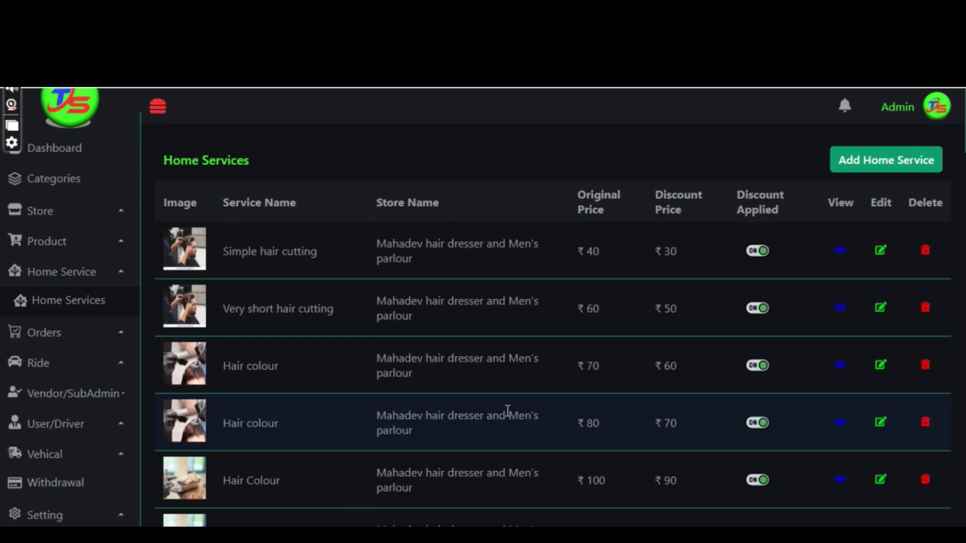
# Scroll down the Home Services list to the last rows to find the table making entry.
pyautogui.scroll(-8, 508, 412)
pyautogui.scroll(-6, 507, 413)
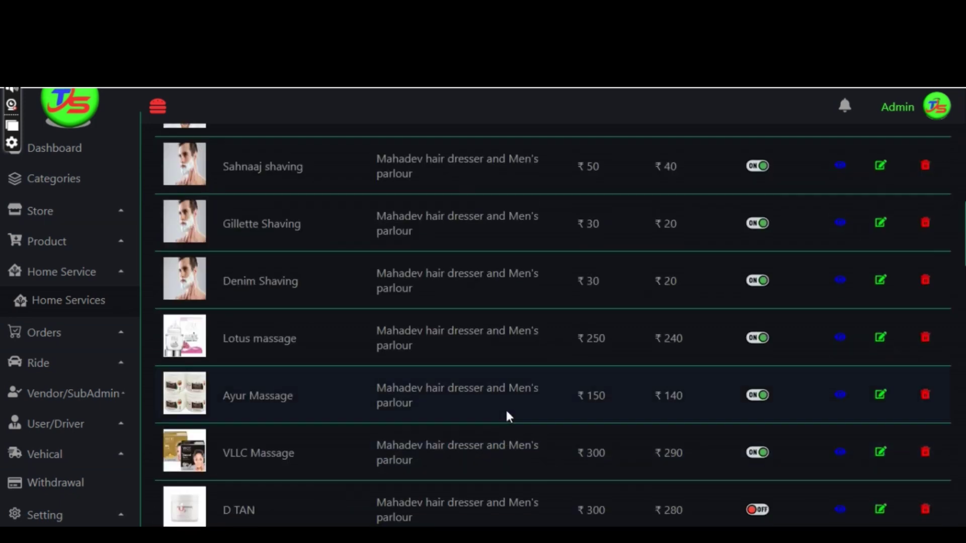
pyautogui.scroll(-7, 507, 413)
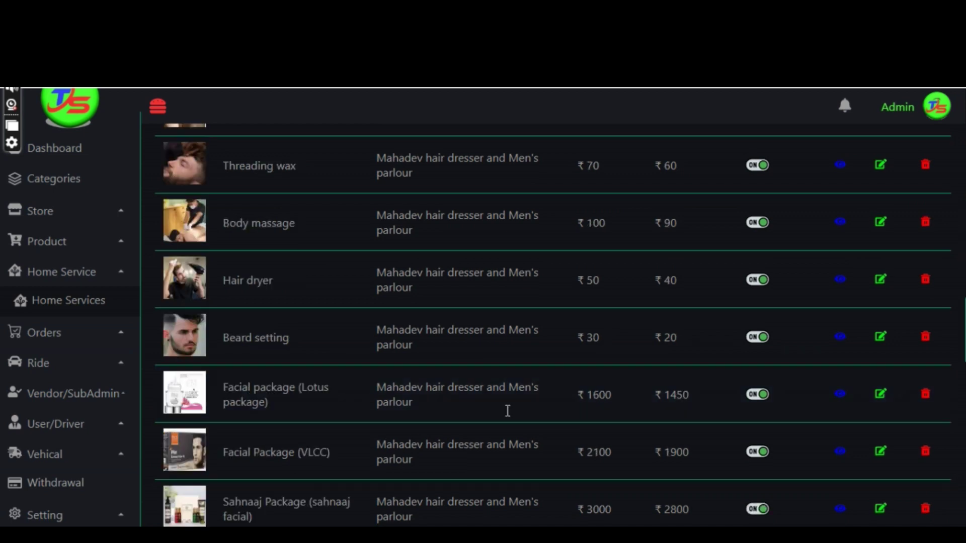
pyautogui.scroll(-10, 507, 412)
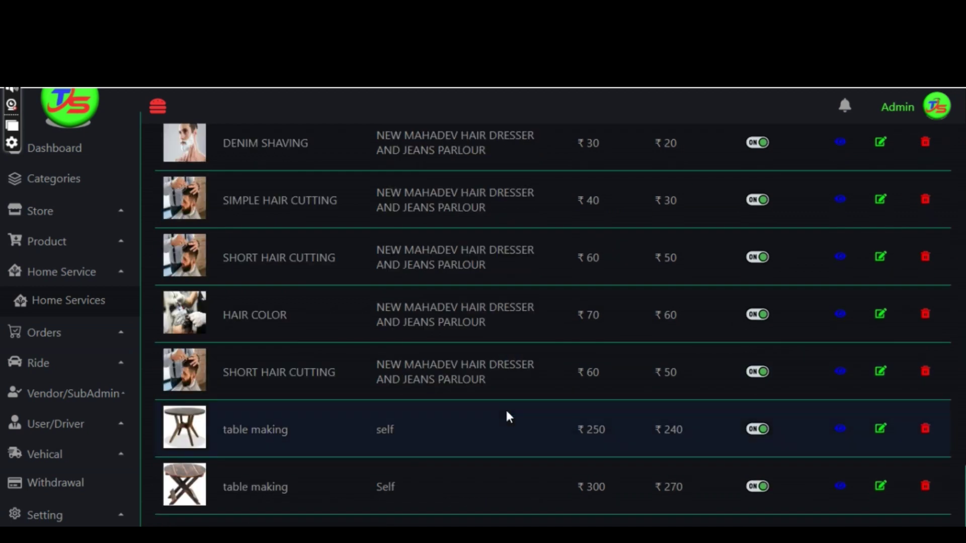